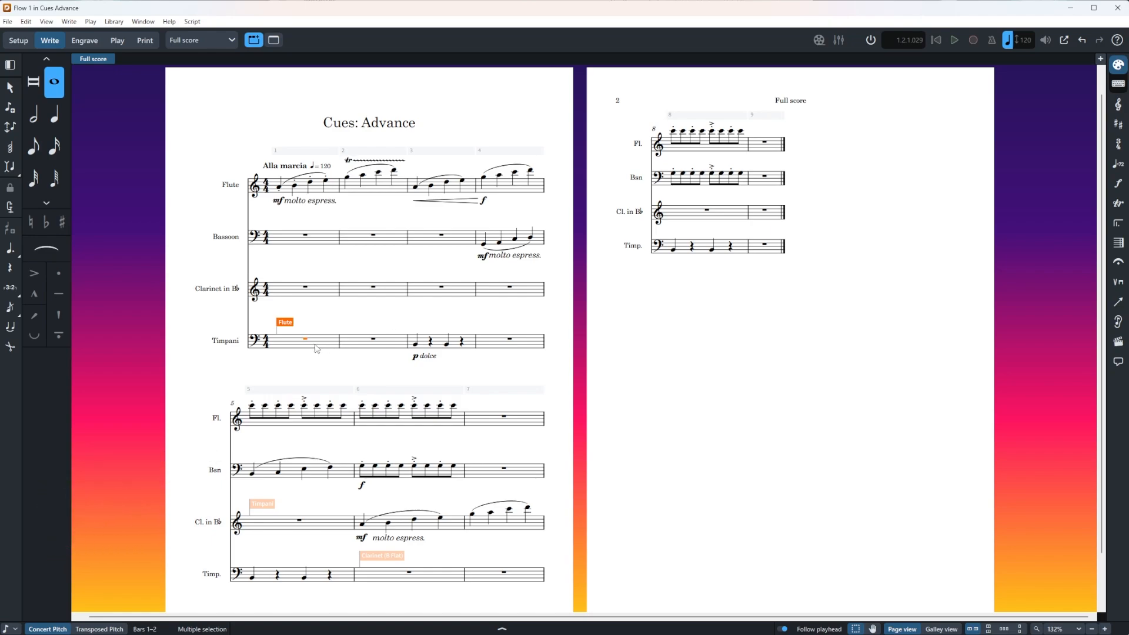
Switch to the Timpani part layout and show the properties of the flute cue in bar 1.
key("w")
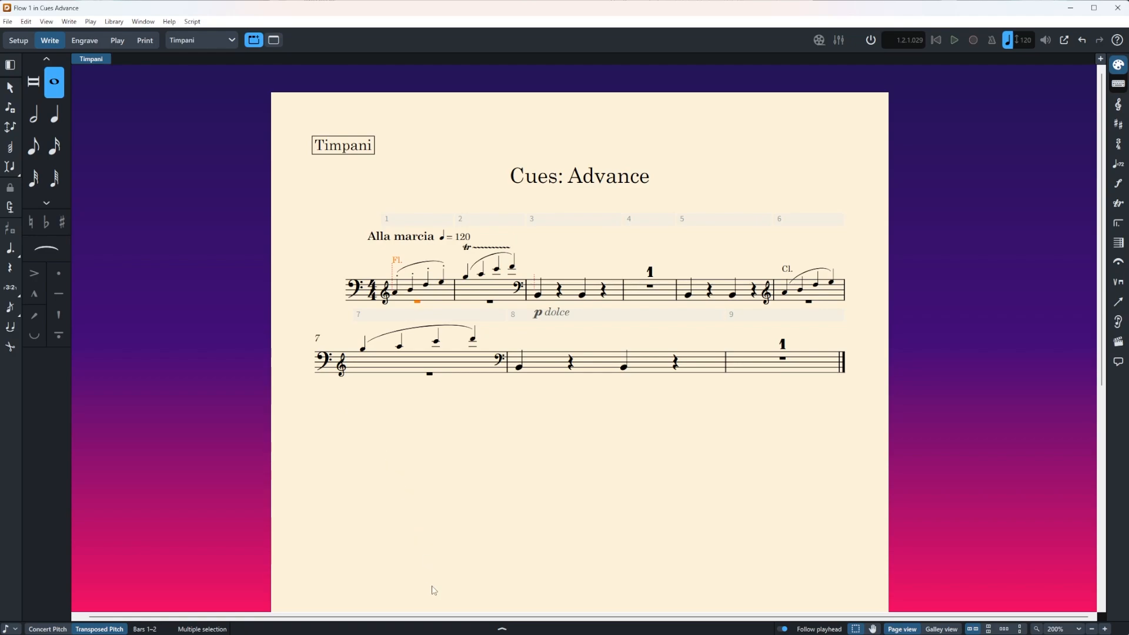
key("ctrl+8")
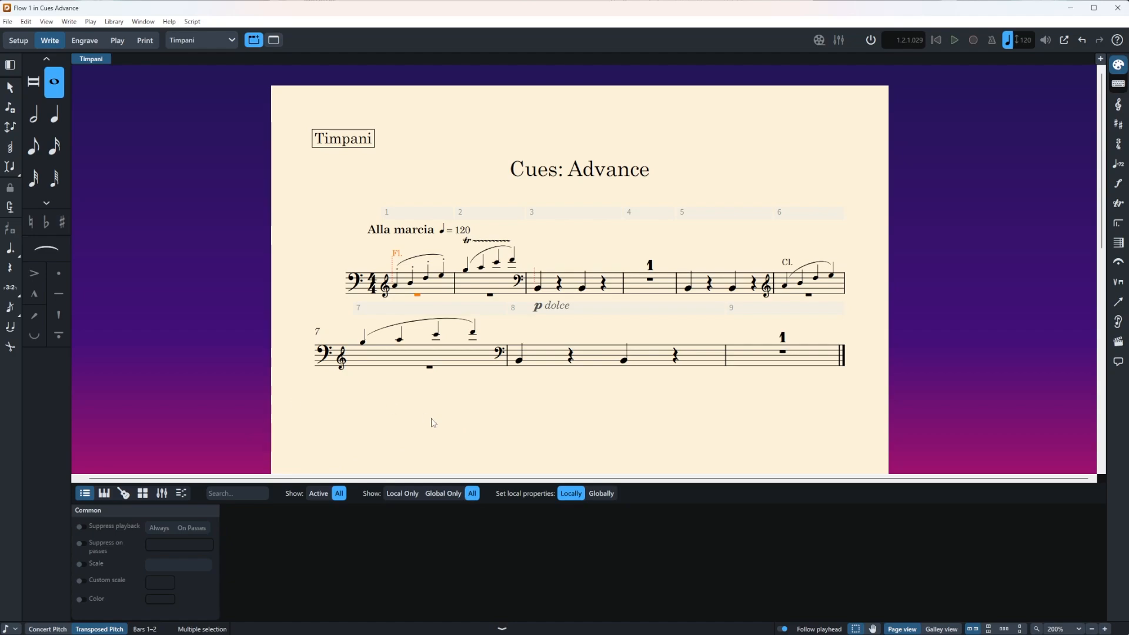
left_click(398, 254)
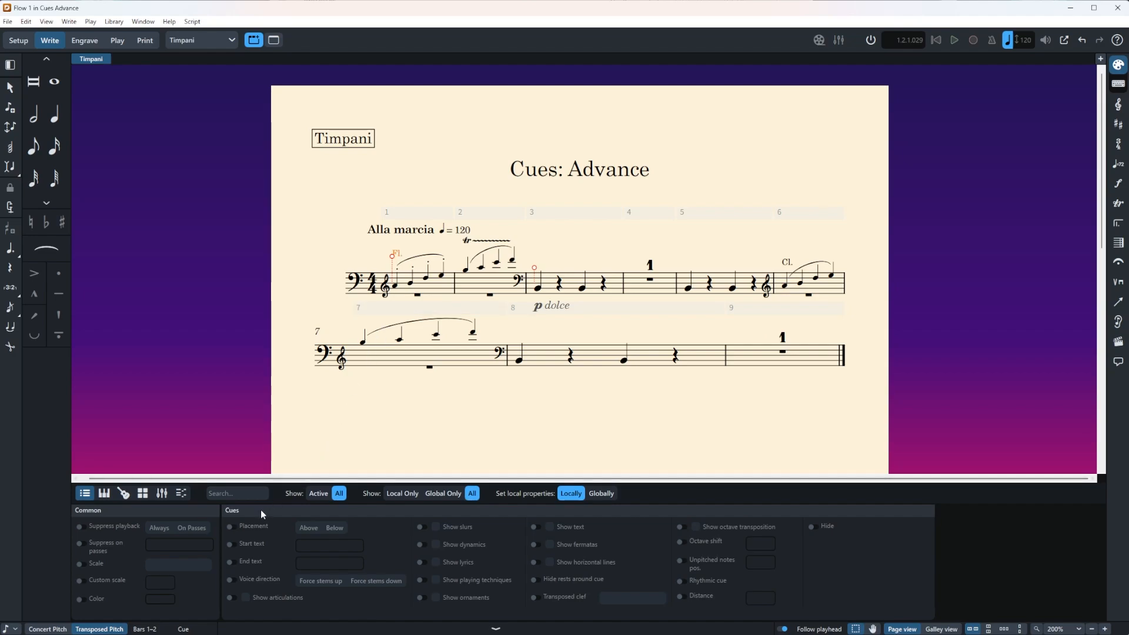
Try the flute cue's placement override with Above and Below, and reset it.
left_click(229, 528)
left_click(230, 527)
left_click(230, 527)
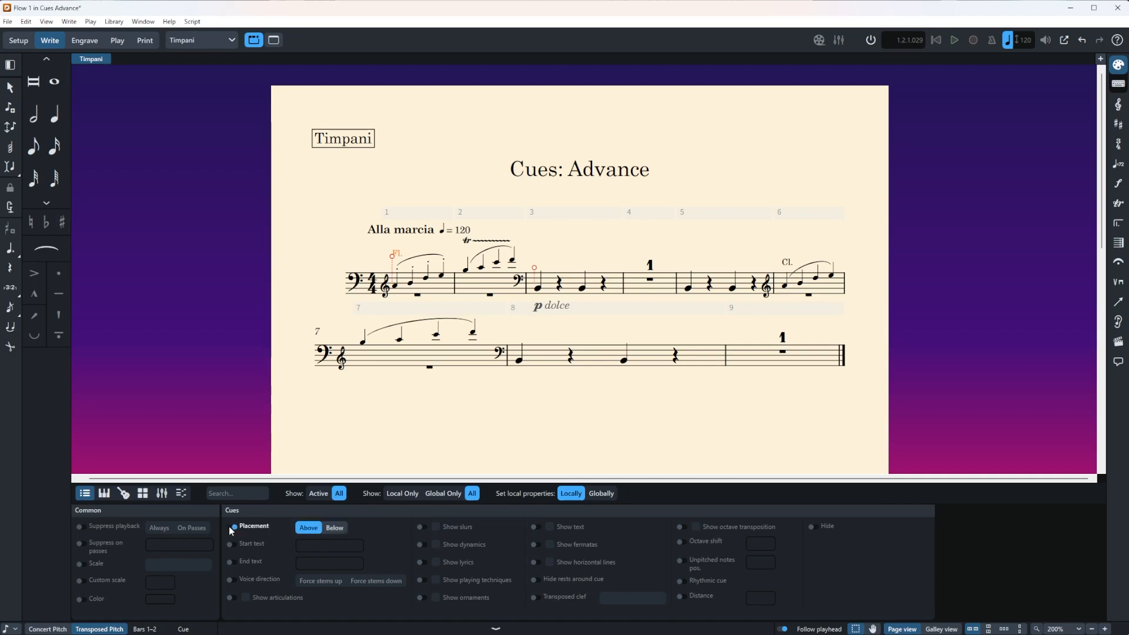
left_click(333, 529)
left_click(316, 530)
left_click(337, 528)
left_click(315, 527)
left_click(230, 527)
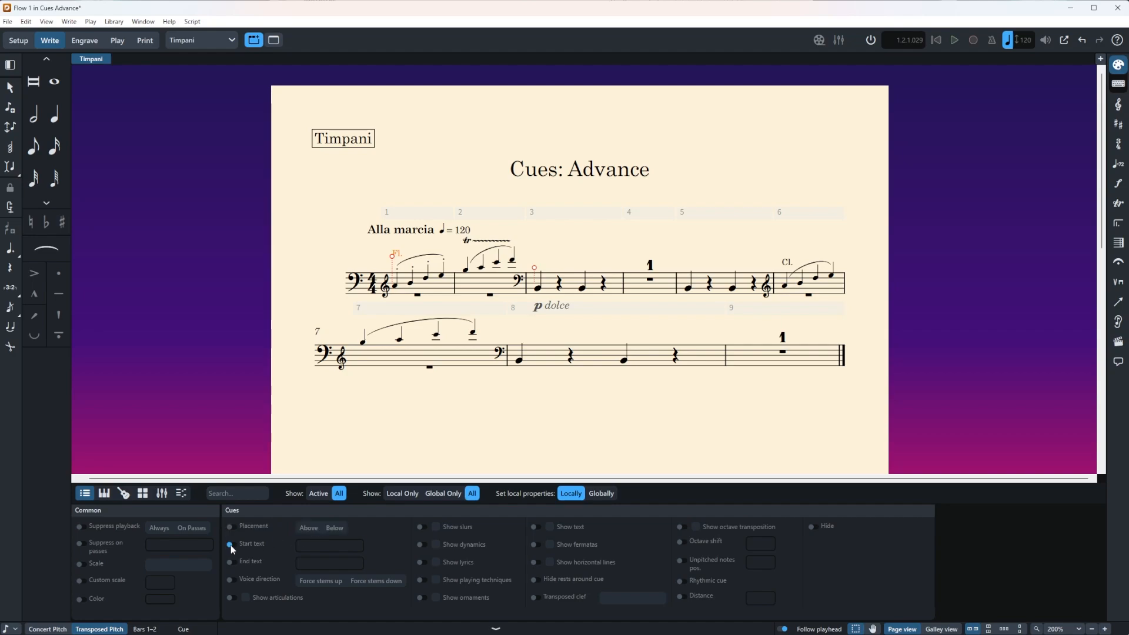
Override the flute cue's start text with "Flute X".
left_click(230, 545)
left_click(320, 545)
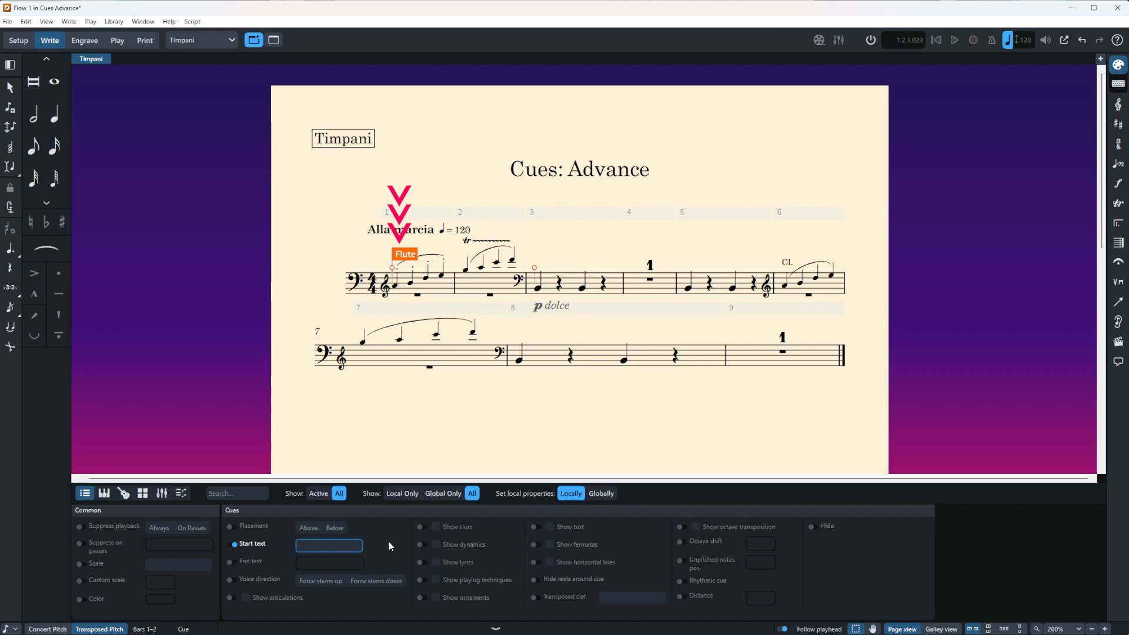
left_click(311, 207)
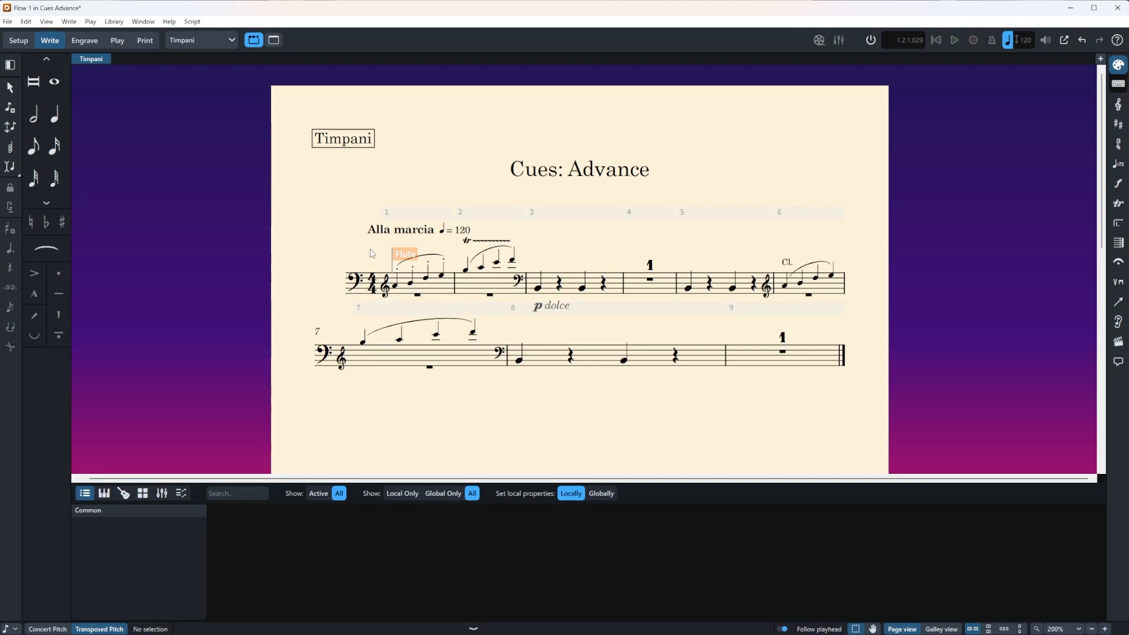
left_click(400, 257)
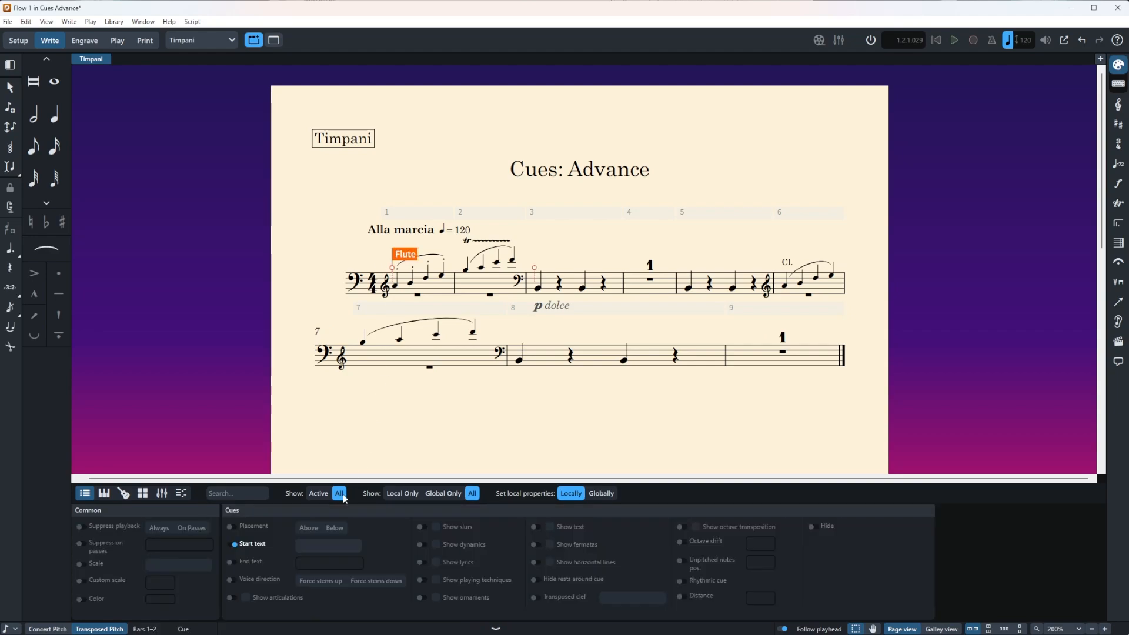
left_click(332, 547)
type("Flute X")
key("Return")
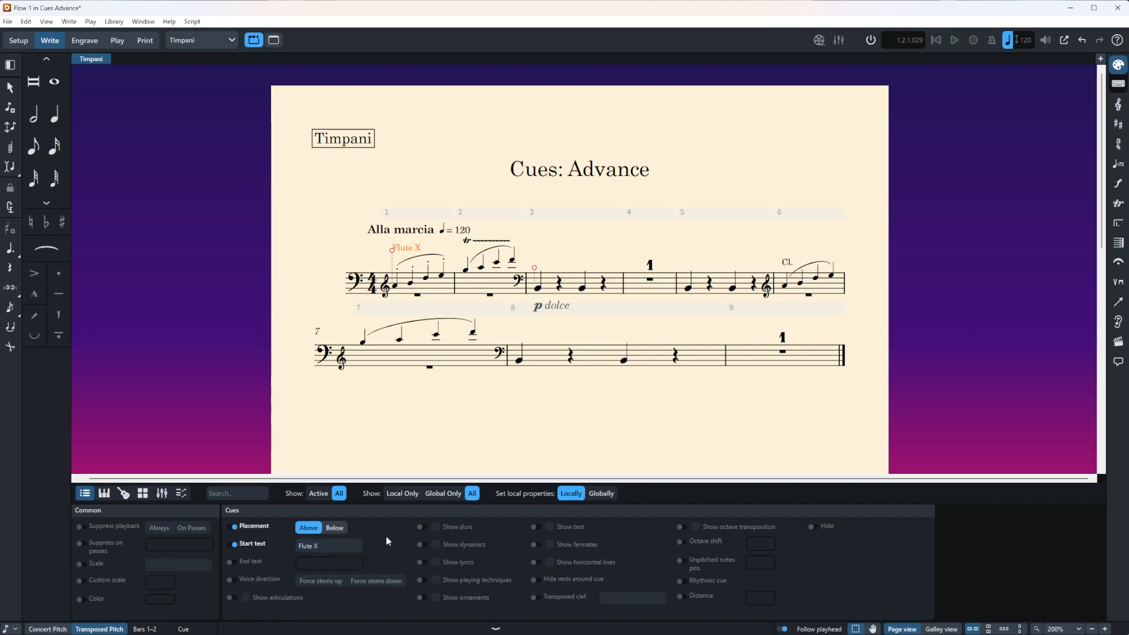
Remove the custom start text from the flute cue.
left_click(334, 547)
key("BackSpace")
key("BackSpace")
key("BackSpace")
key("BackSpace")
key("BackSpace")
key("BackSpace")
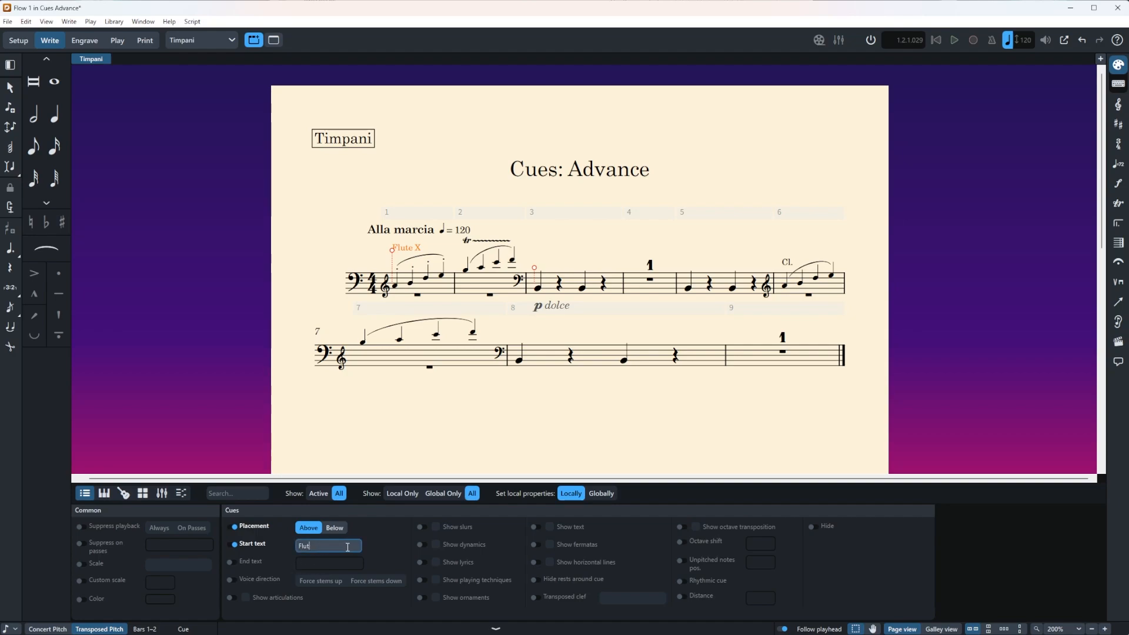
left_click(233, 545)
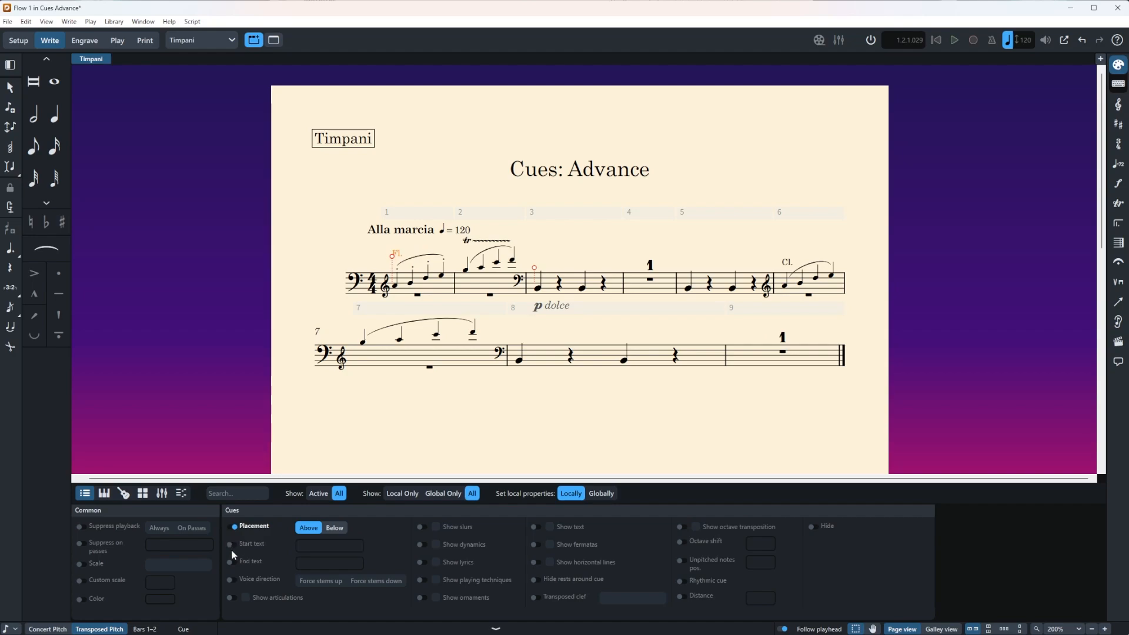
Try the end text "X" on the flute cue, and reset its end text, start text and placement overrides.
left_click(233, 562)
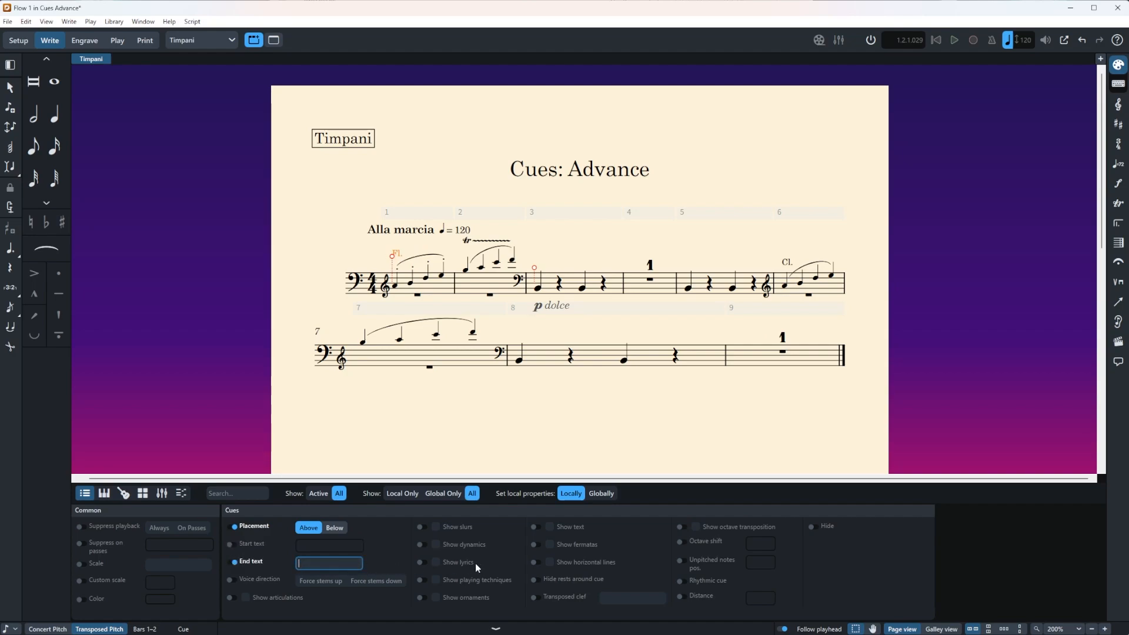
key("Return")
key("shift+Tab")
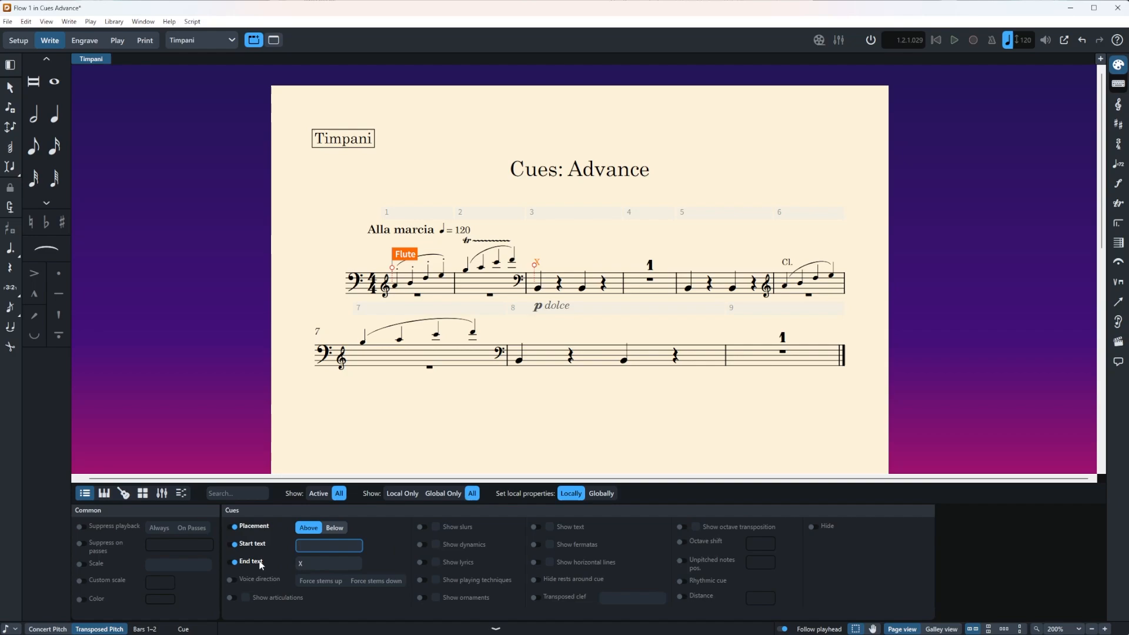
left_click(234, 561)
left_click(234, 544)
left_click(233, 527)
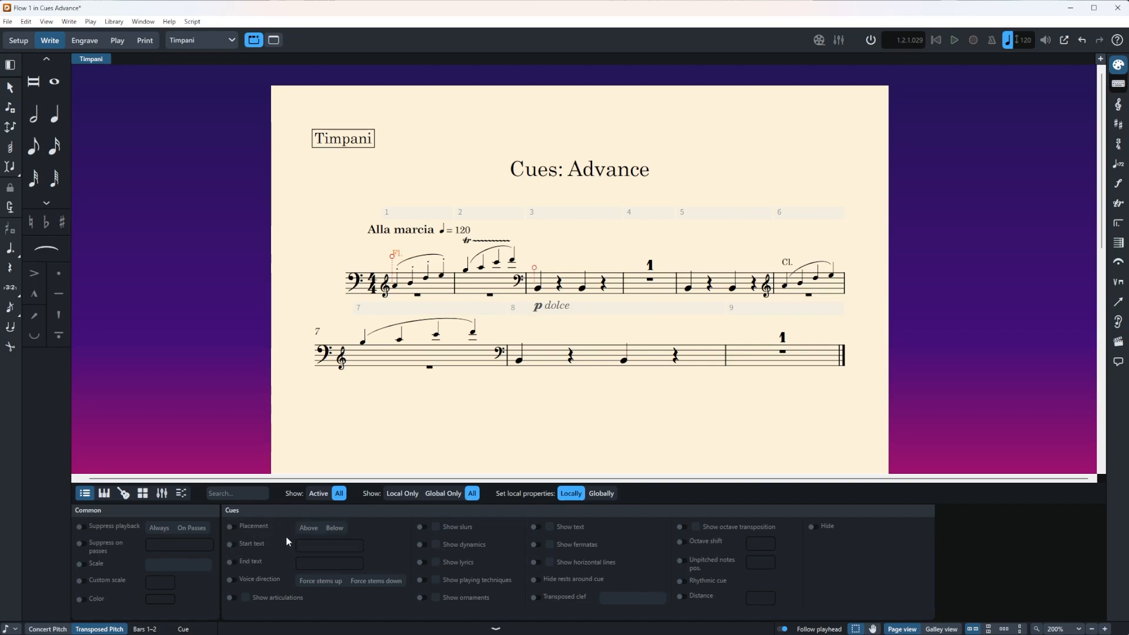
Override the flute cue's voice direction, comparing Force stems down with Force stems up and keeping Force stems up.
left_click(231, 581)
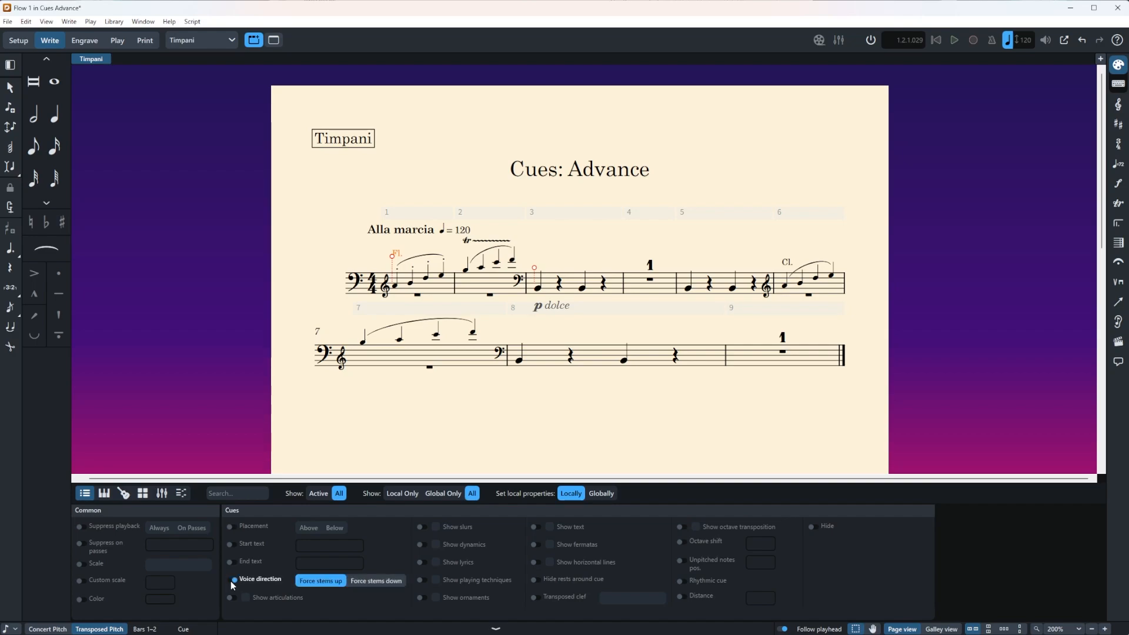
left_click(391, 581)
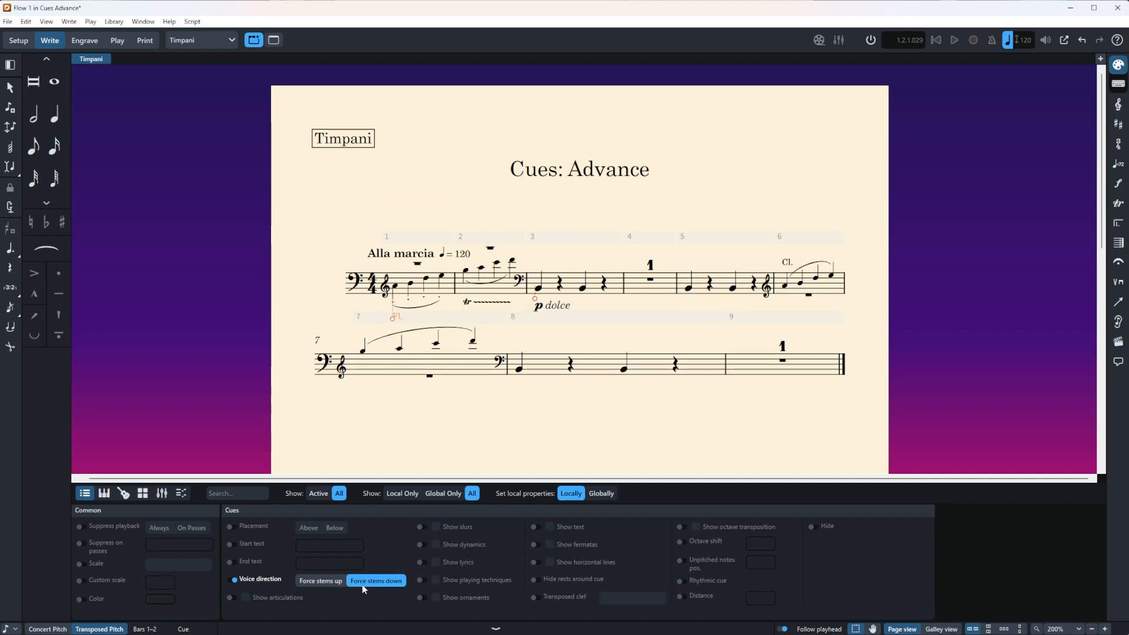
left_click(321, 581)
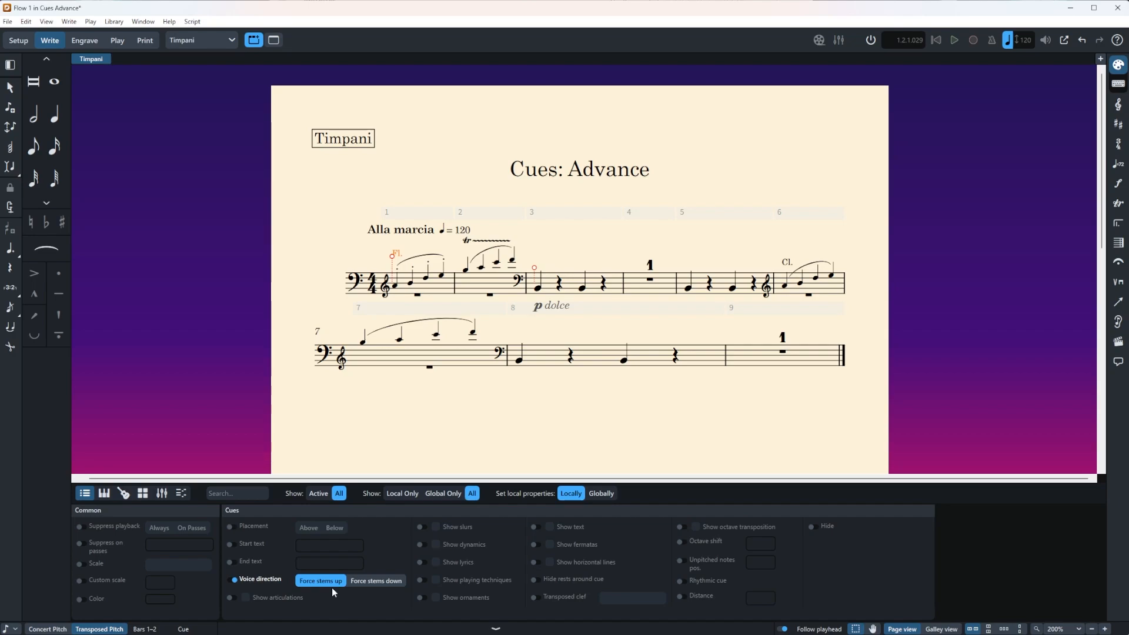
left_click(379, 582)
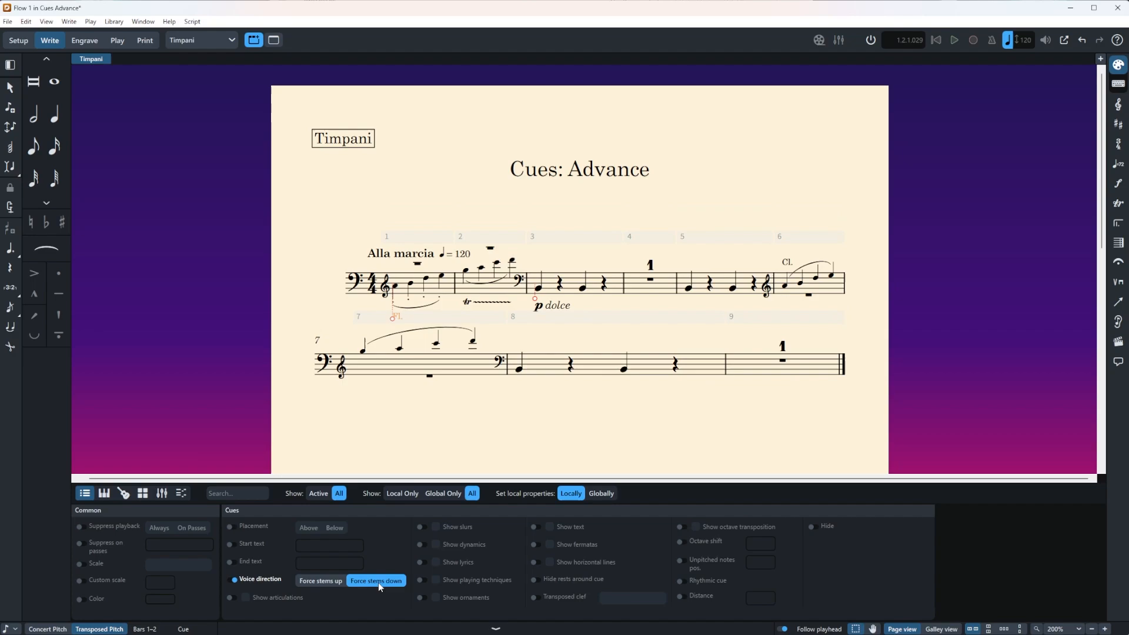
left_click(323, 582)
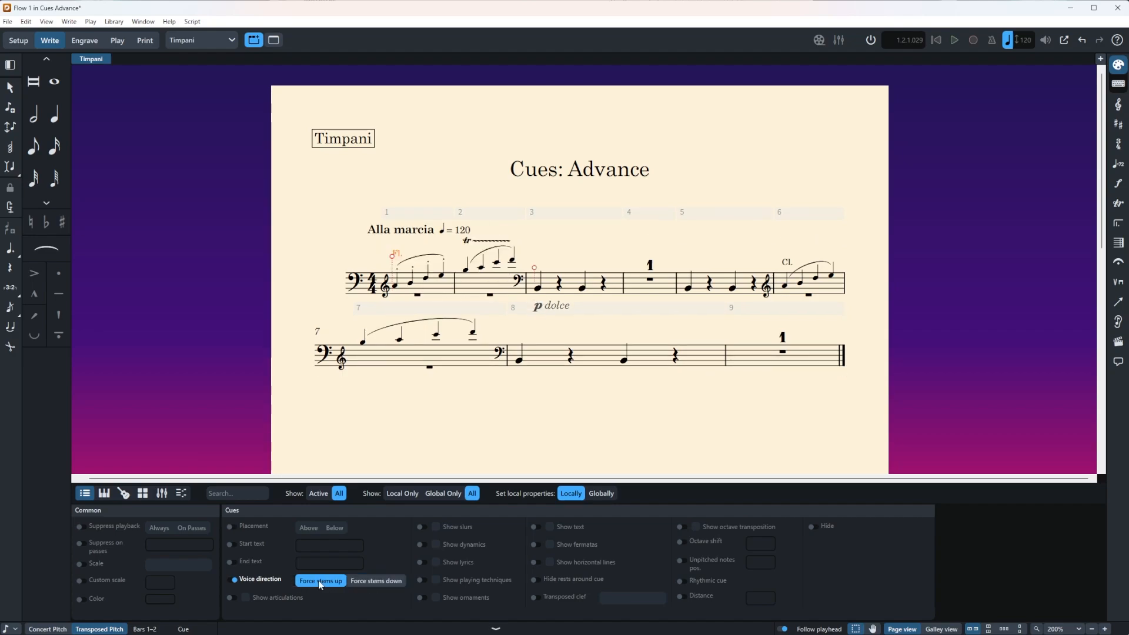
Try hiding and showing the articulations in the flute cue, and reset the override.
left_click(230, 597)
left_click(233, 597)
left_click(233, 597)
left_click(233, 597)
left_click(231, 597)
left_click(231, 598)
left_click(231, 597)
left_click(231, 598)
Try hiding the slurs in the flute cue, and reset the override.
left_click(421, 527)
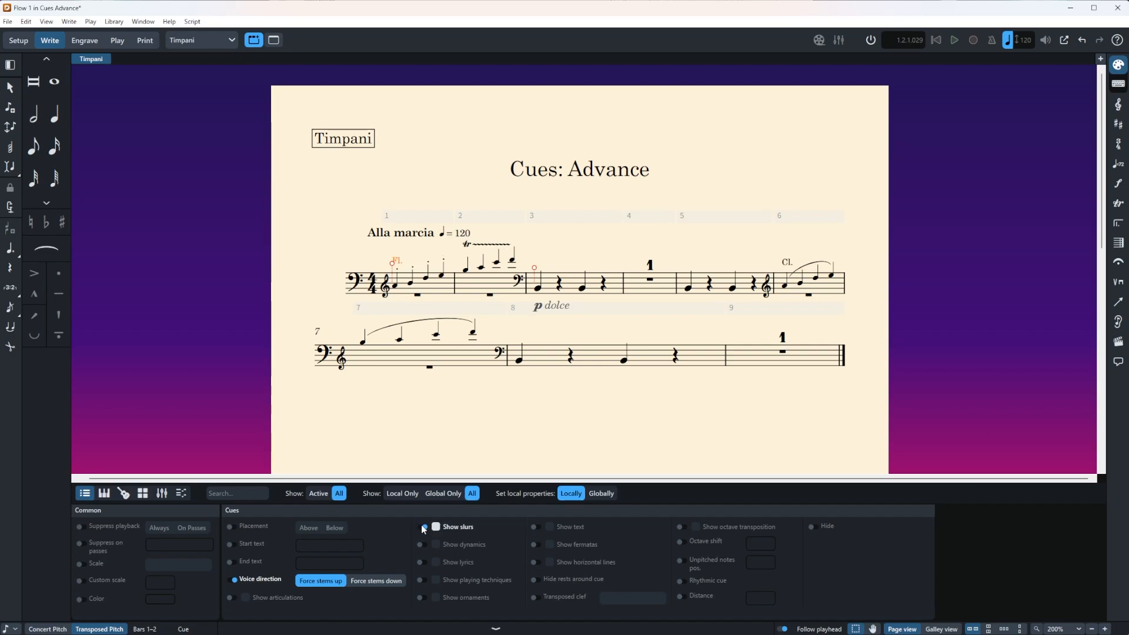
left_click(422, 527)
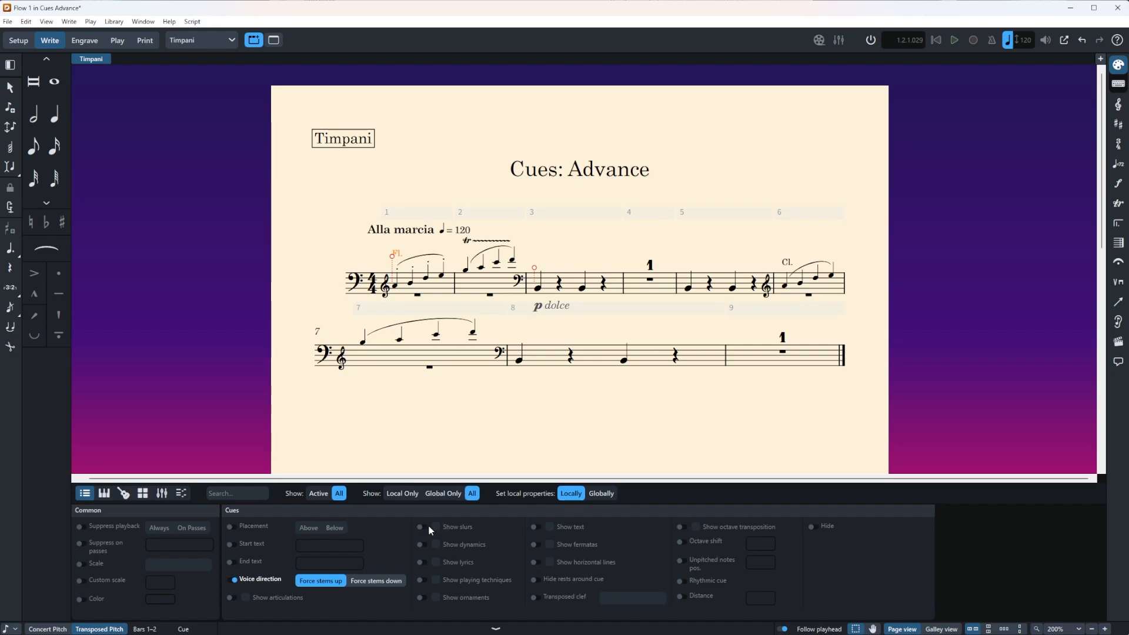
left_click(421, 527)
left_click(422, 527)
Override the dynamics setting of the flute cue so that its dynamics are shown.
left_click(422, 545)
left_click(436, 545)
left_click(437, 546)
left_click(435, 545)
left_click(438, 547)
left_click(438, 547)
left_click(436, 546)
left_click(437, 545)
Hide the system track above the staves in the Timpani part.
key("alt+t")
key("alt+t")
key("alt+t")
left_click(48, 24)
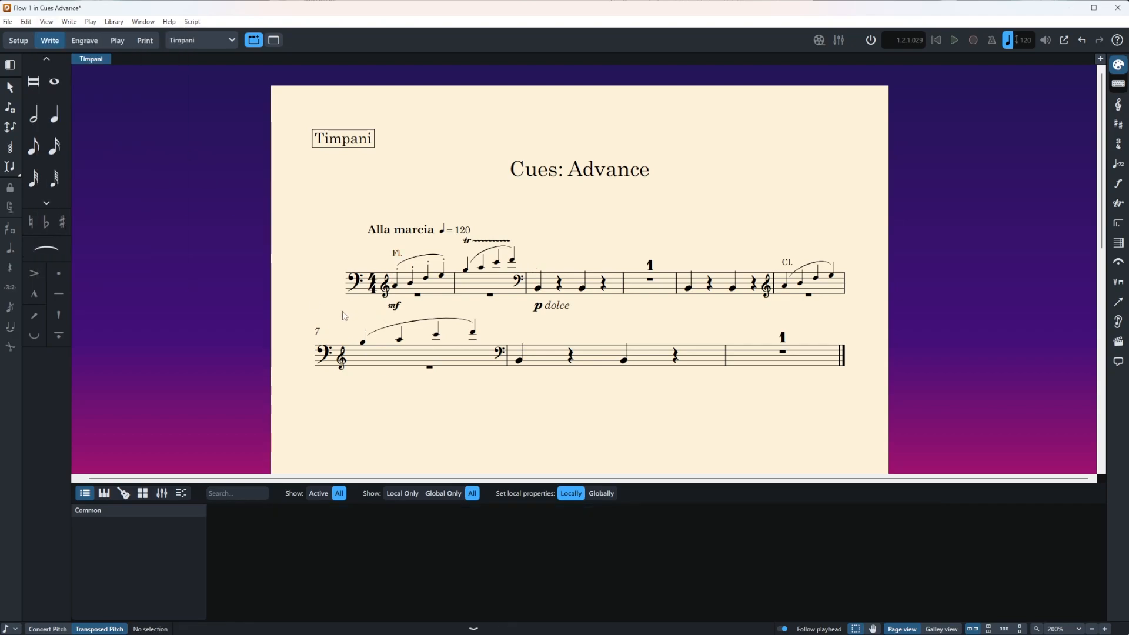
left_click(346, 316)
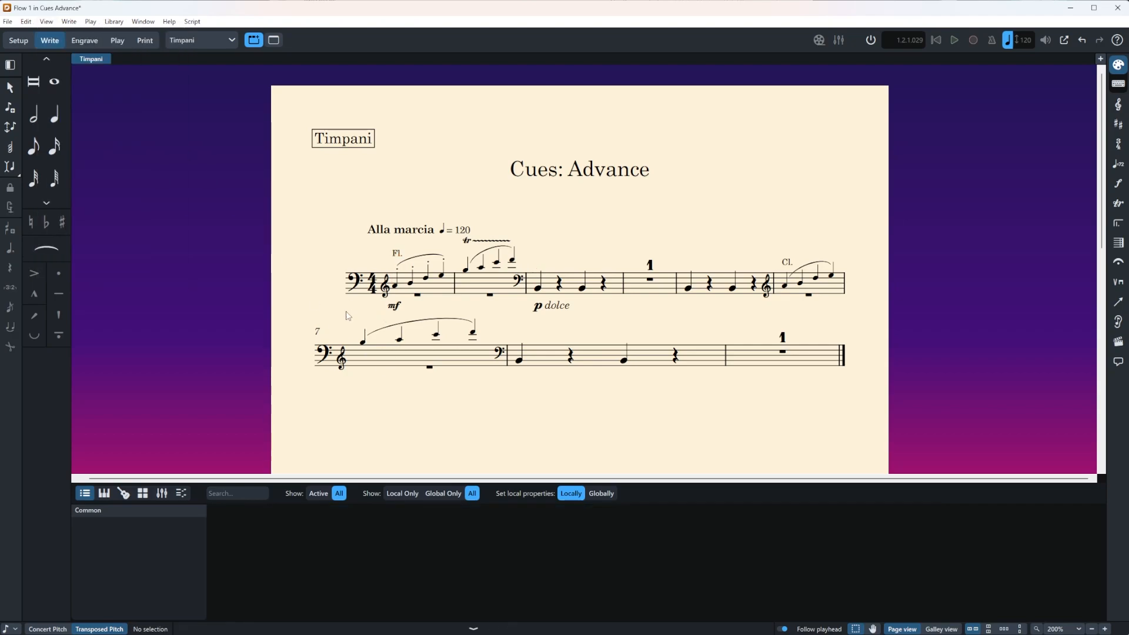
Reselect the flute cue, try showing its lyrics and playing techniques, and reset both overrides.
left_click(398, 260)
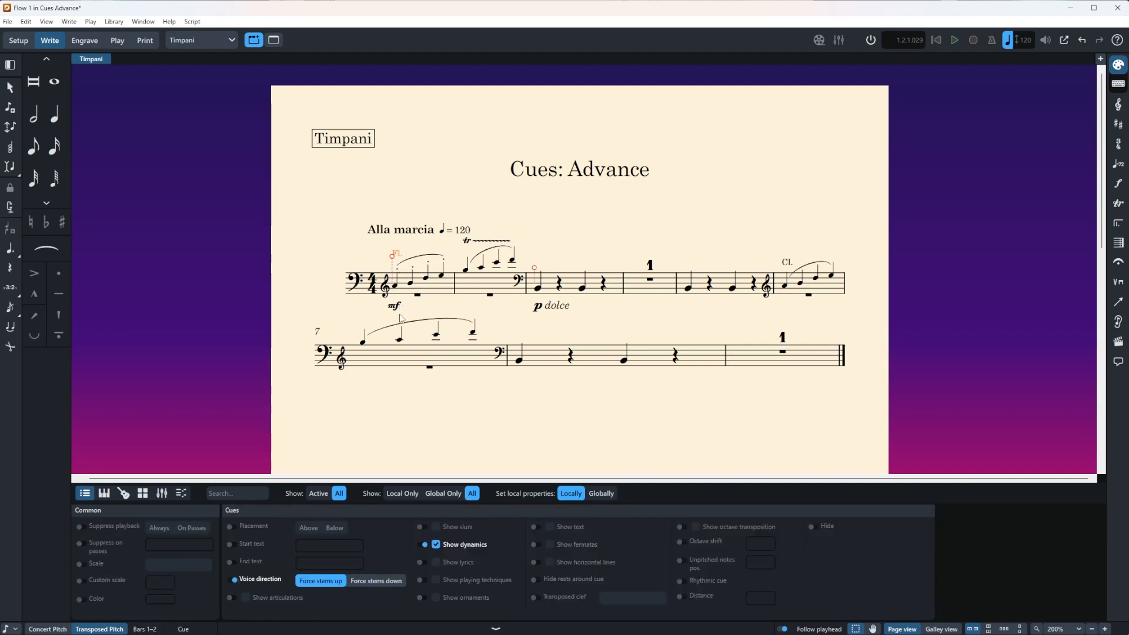
key("Escape")
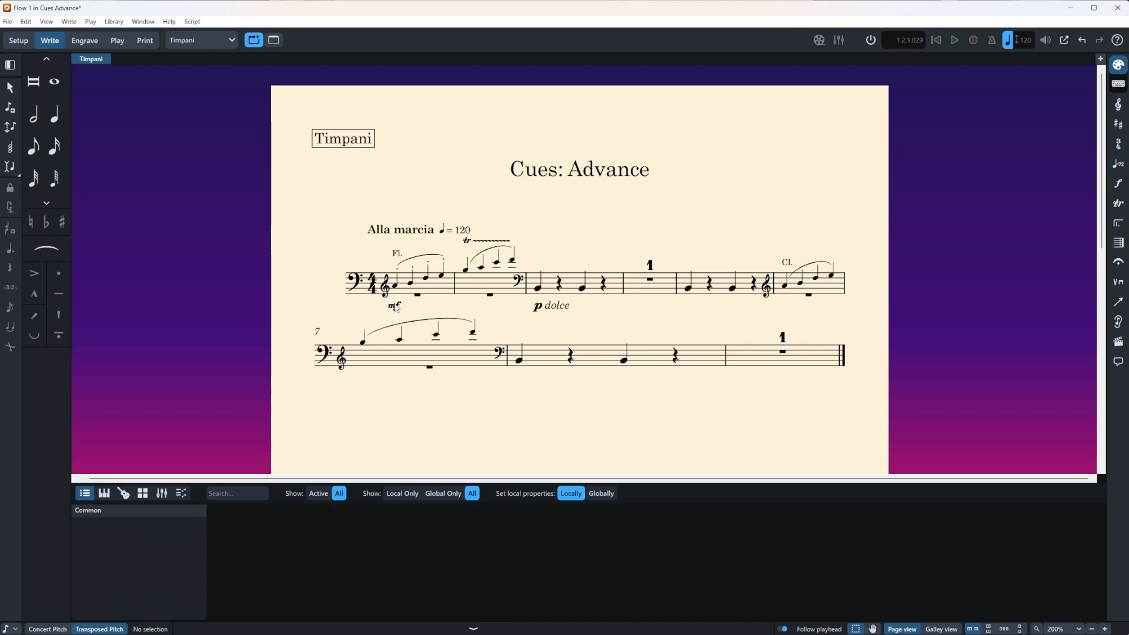
left_click(397, 259)
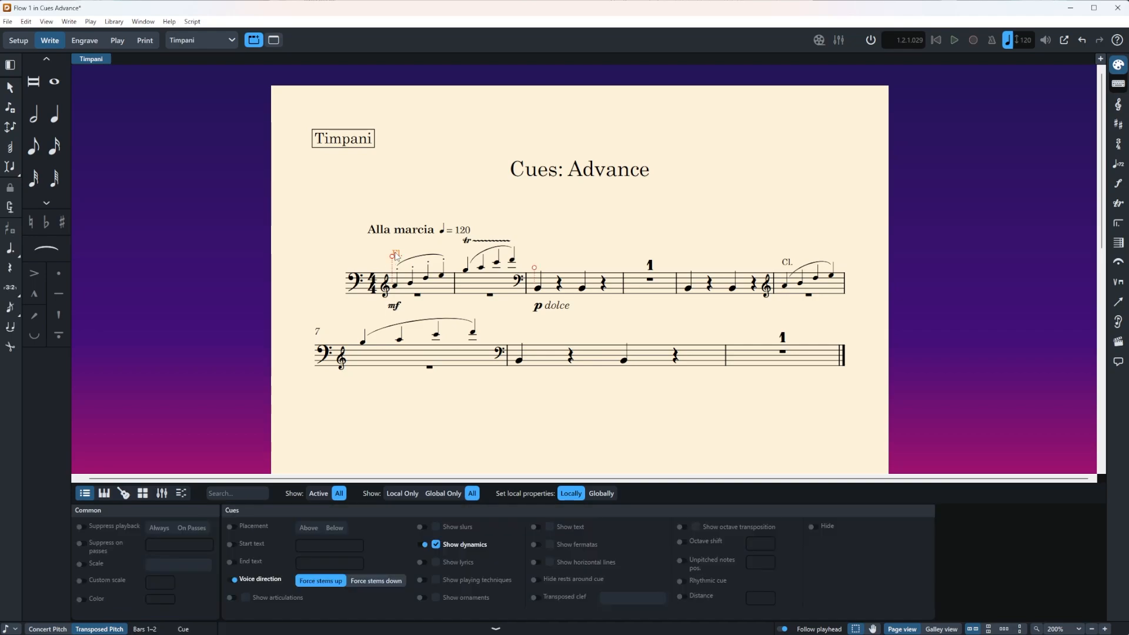
left_click(421, 562)
left_click(436, 563)
left_click(424, 562)
left_click(424, 581)
left_click(436, 581)
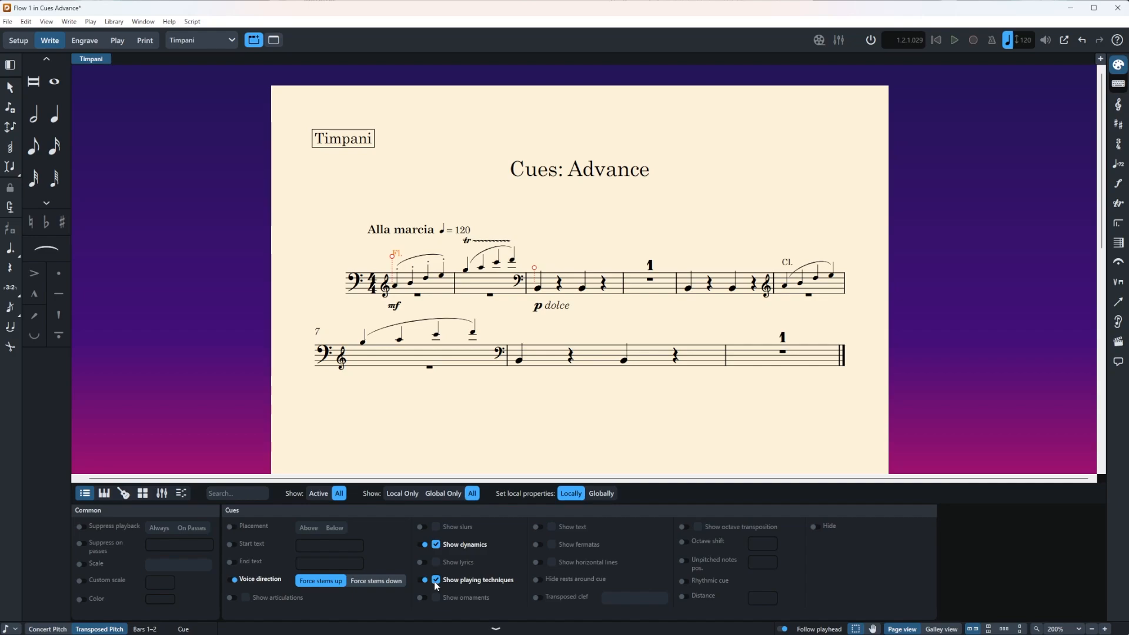
left_click(423, 580)
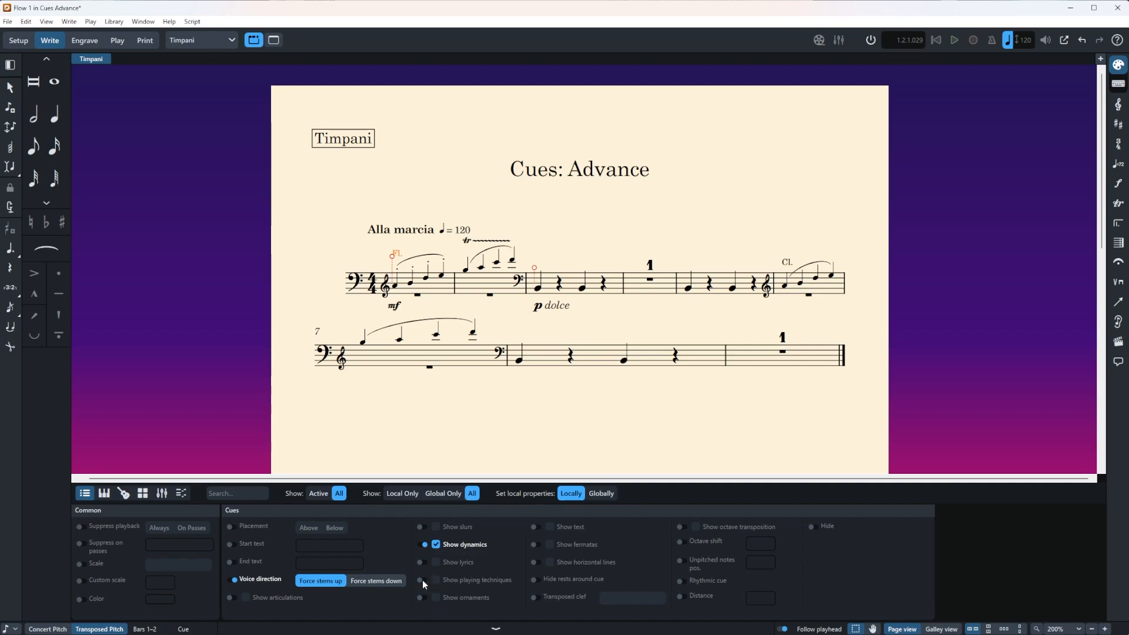
Try hiding and showing the ornaments in the flute cue, and reset the override.
left_click(423, 599)
left_click(422, 599)
left_click(423, 599)
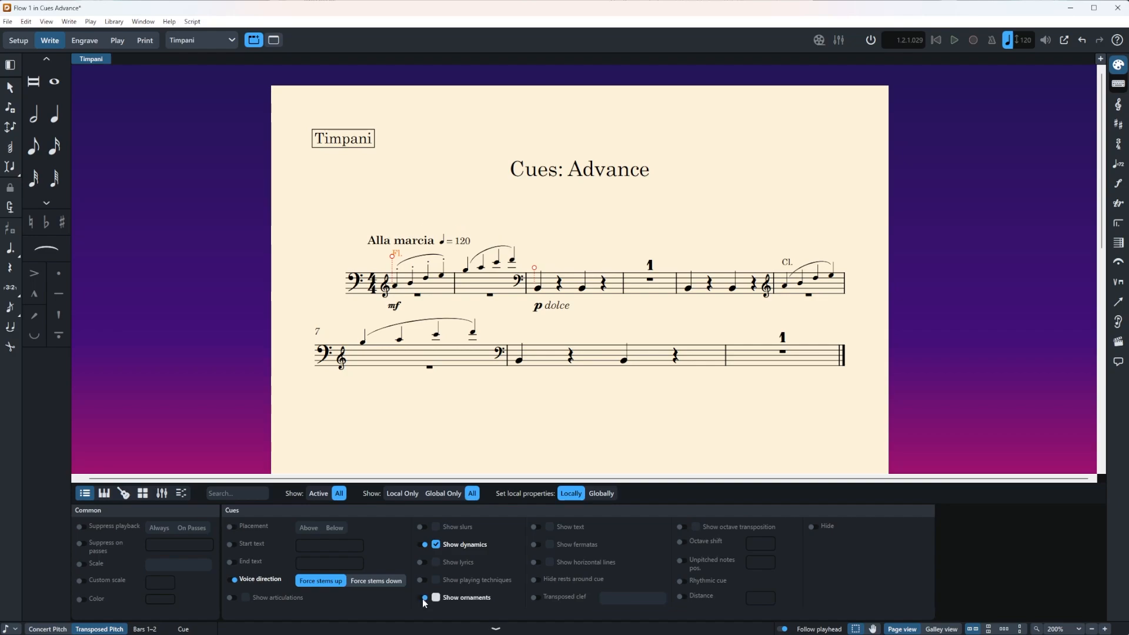
left_click(422, 598)
left_click(422, 599)
left_click(422, 598)
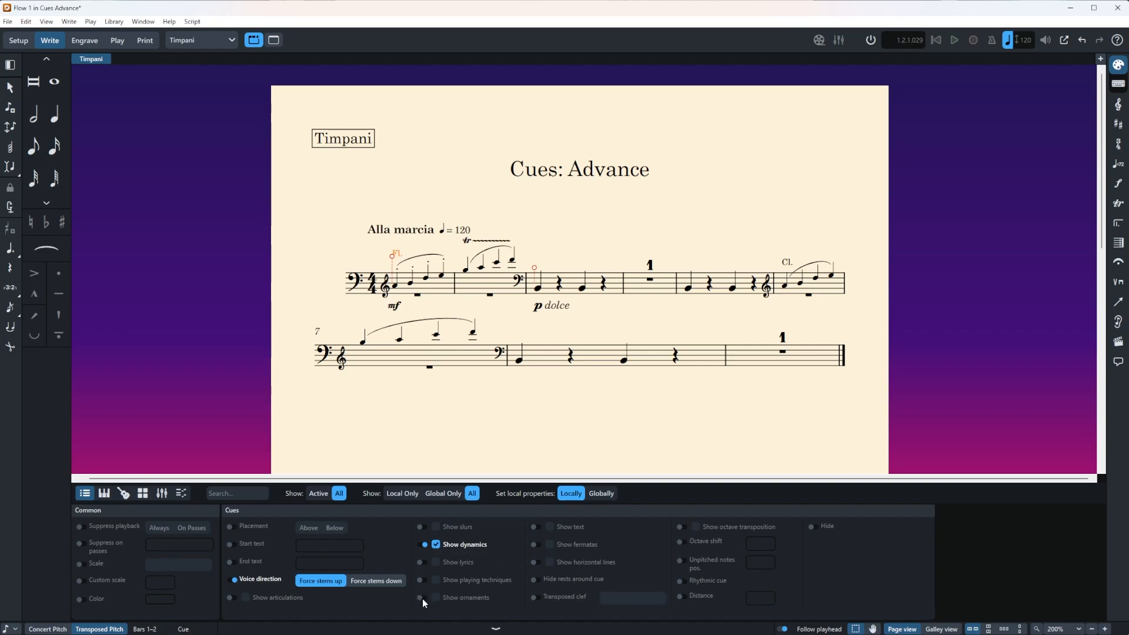
Override the text setting of the flute cue so that its text is shown, and keep the cue selected.
left_click(536, 527)
left_click(551, 527)
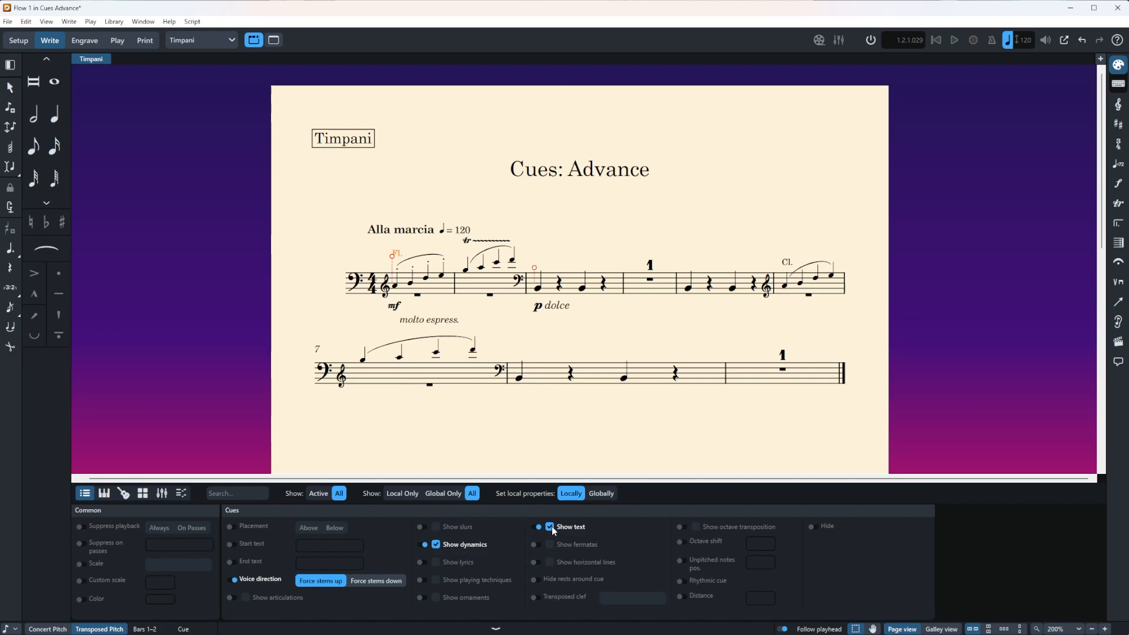
left_click(552, 527)
left_click(552, 527)
left_click(551, 527)
left_click(551, 527)
left_click(551, 527)
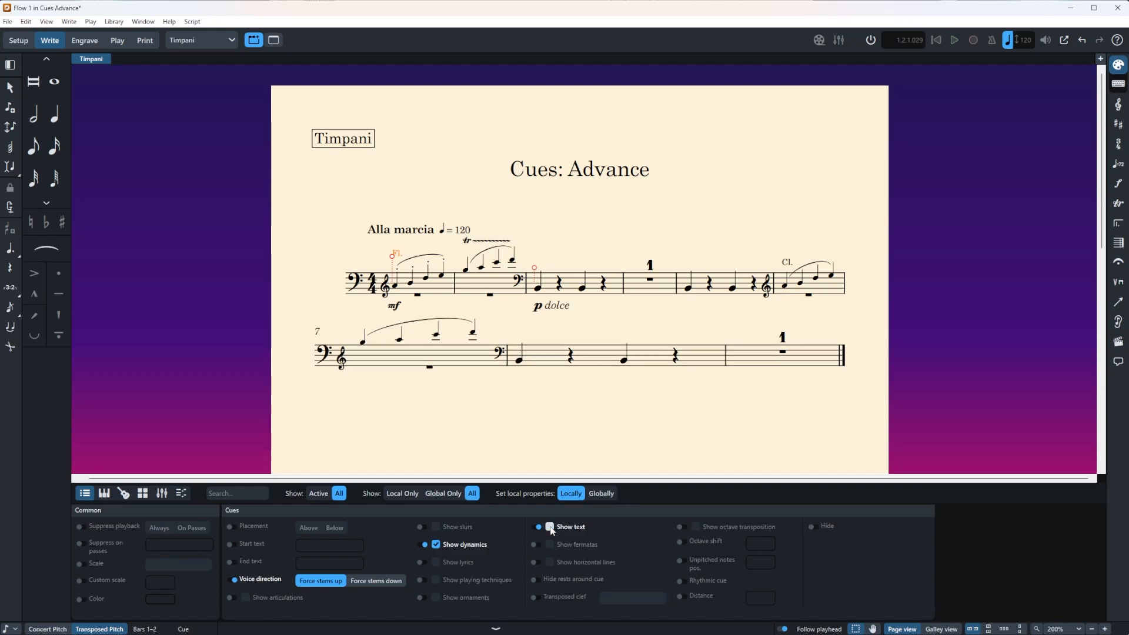
left_click(551, 528)
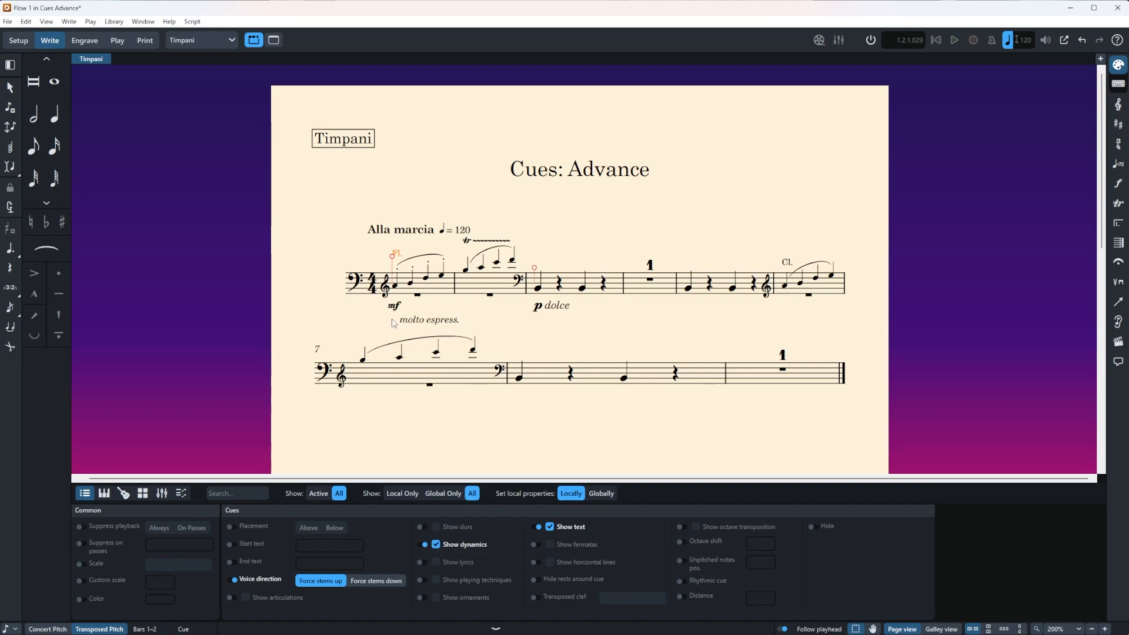
left_click(451, 327)
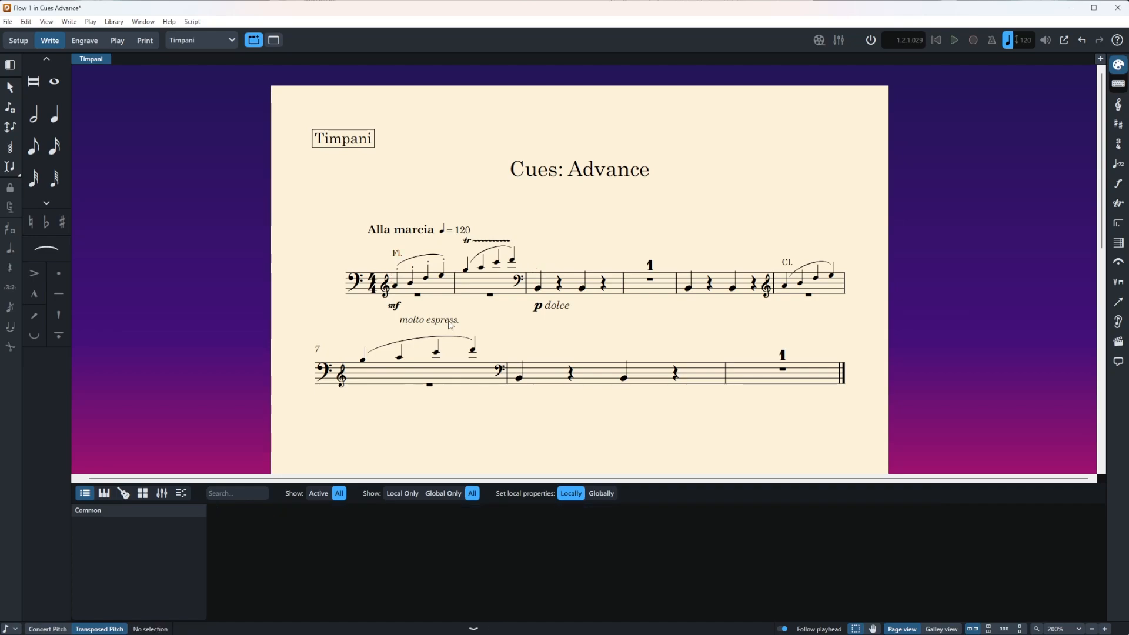
left_click(398, 257)
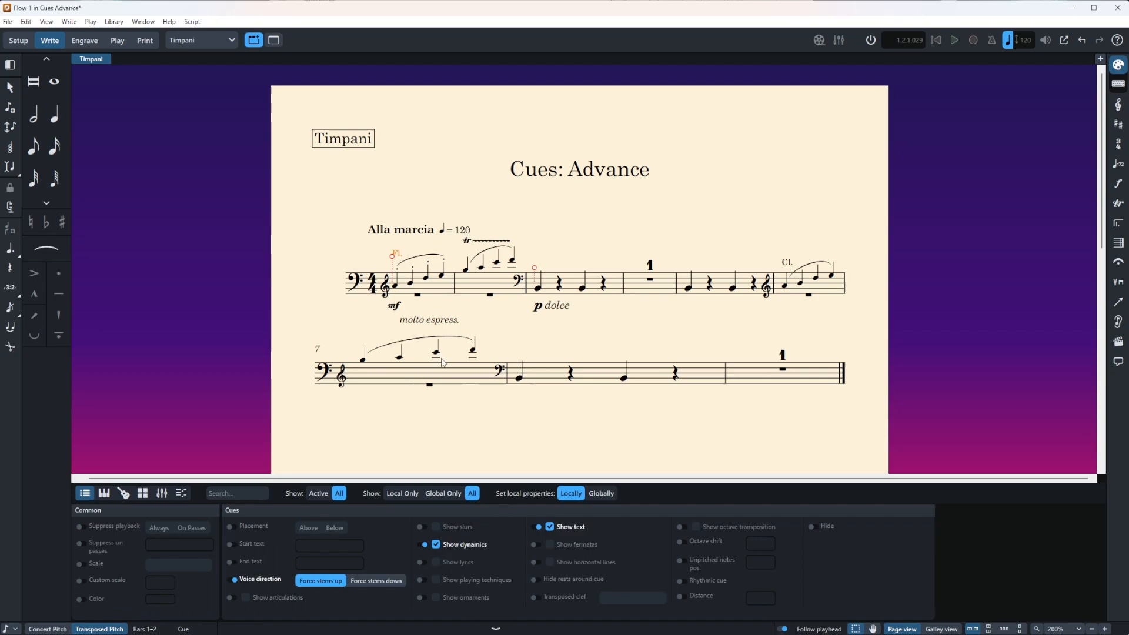
Reset the flute cue's text override and show the text again.
left_click(537, 528)
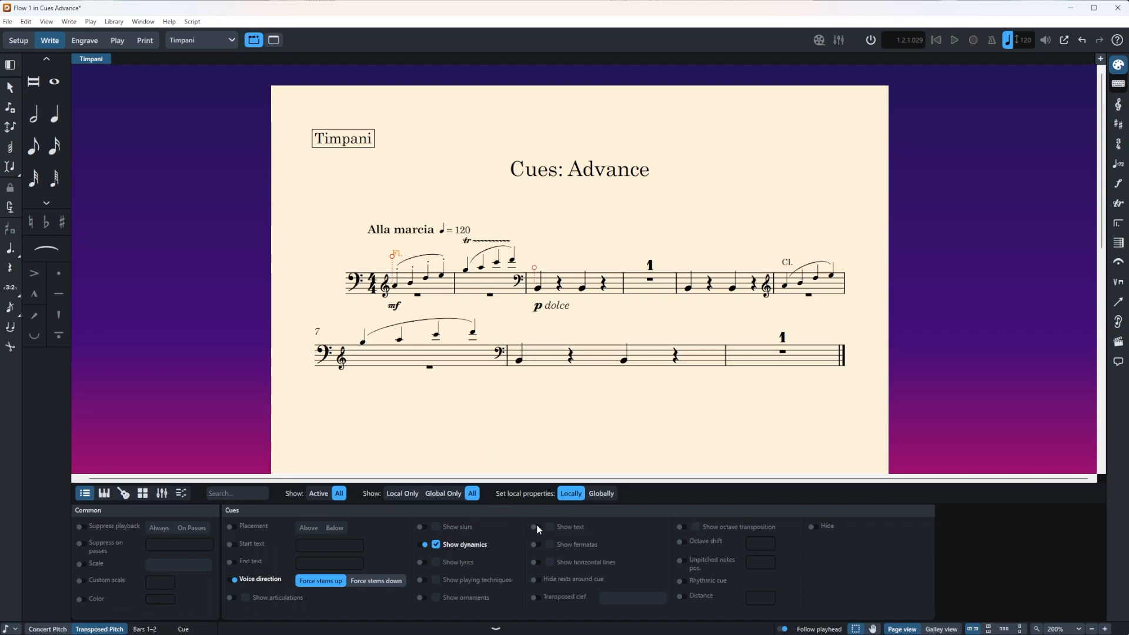
left_click(537, 528)
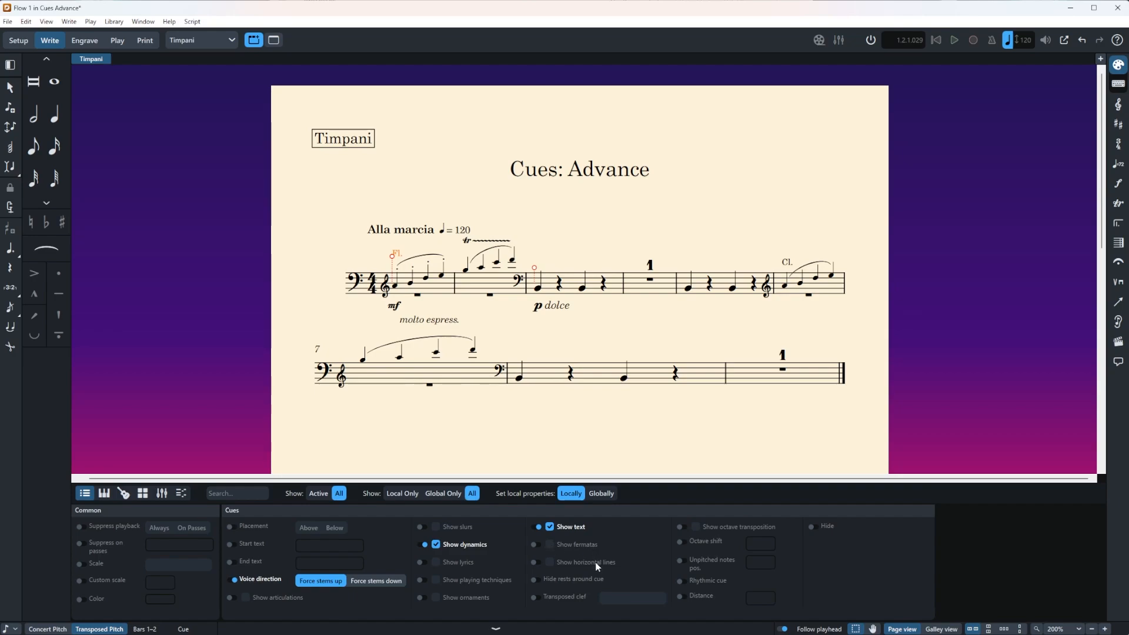
Try showing horizontal lines and hiding rests around the flute cue, and reset both overrides.
left_click(535, 563)
left_click(550, 563)
left_click(1119, 301)
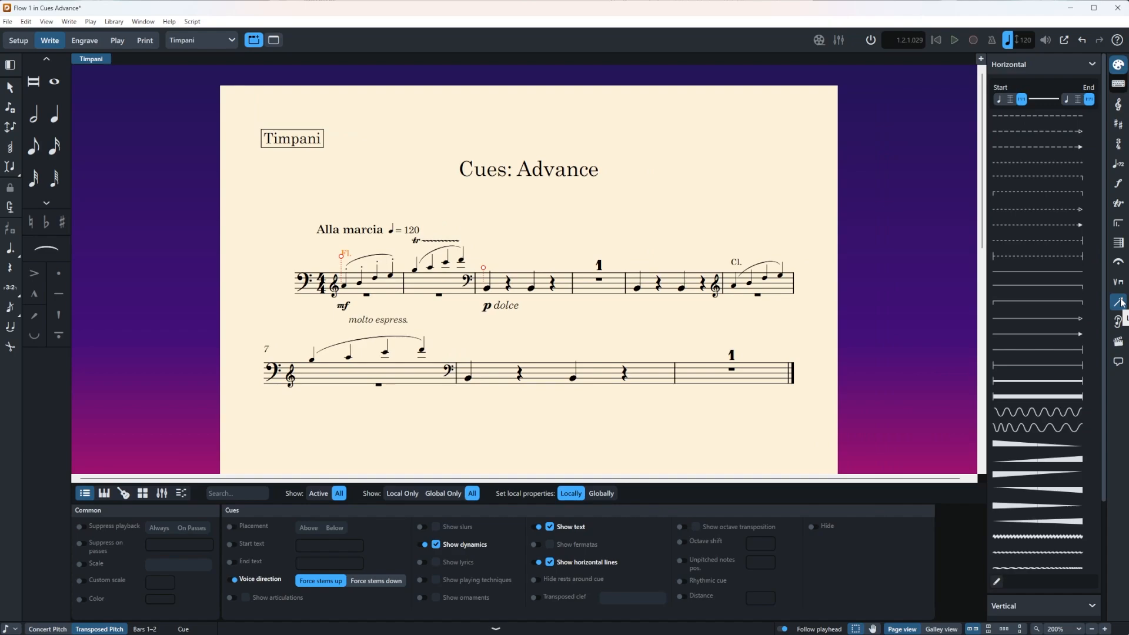
left_click(1119, 302)
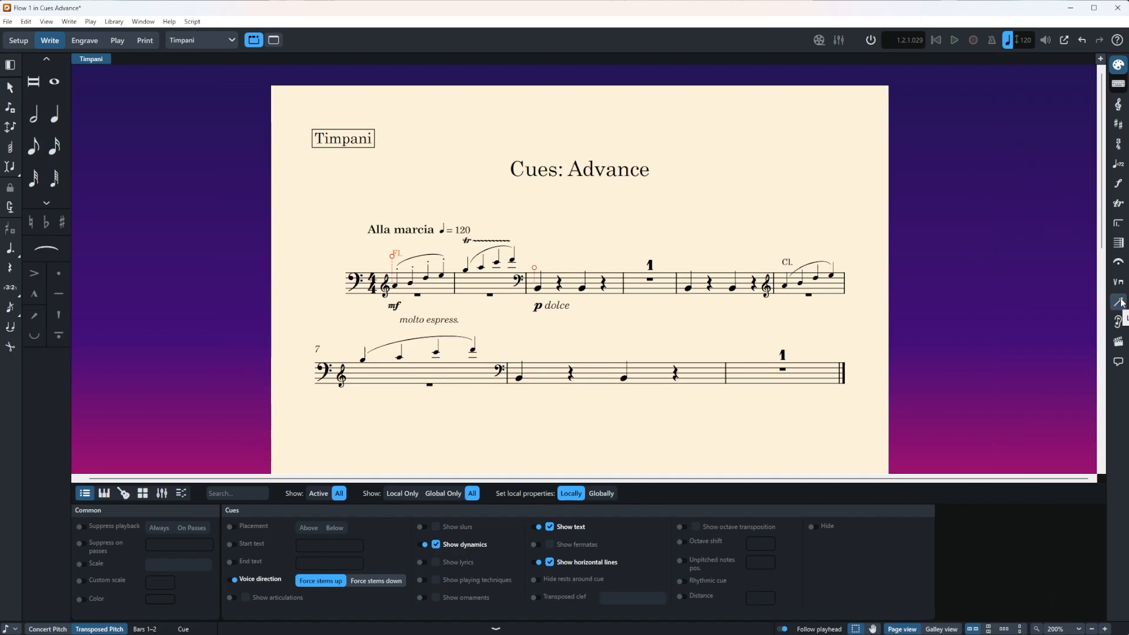
left_click(536, 564)
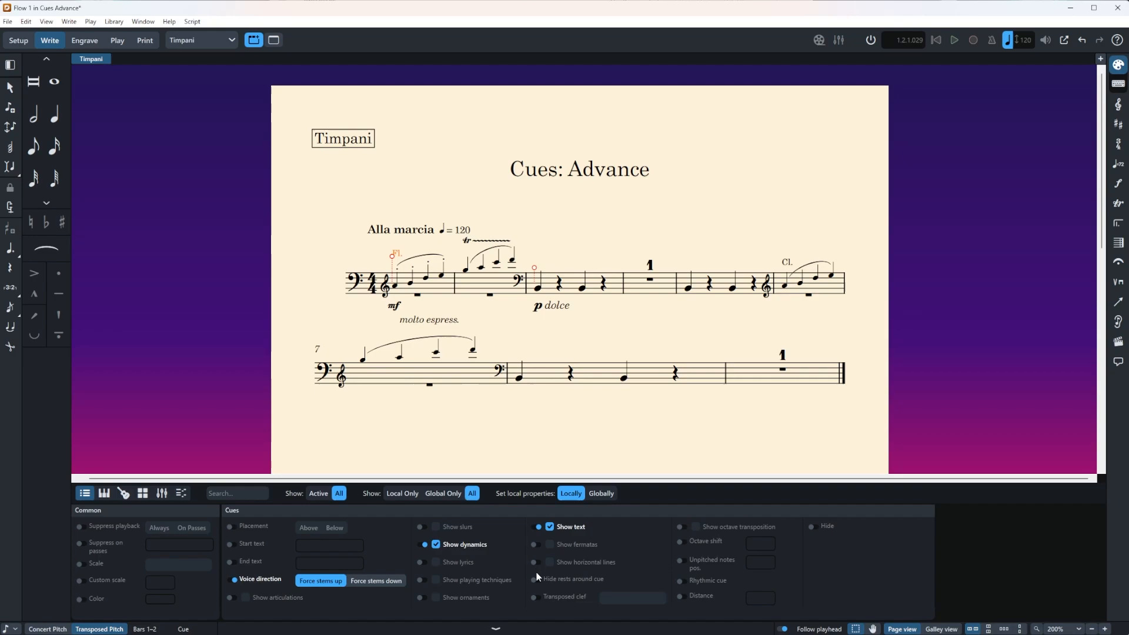
left_click(537, 580)
left_click(538, 580)
Select the timpani cue in bar 5 of the Clarinet (Bb) part and override its transposed clef with None.
left_click(233, 42)
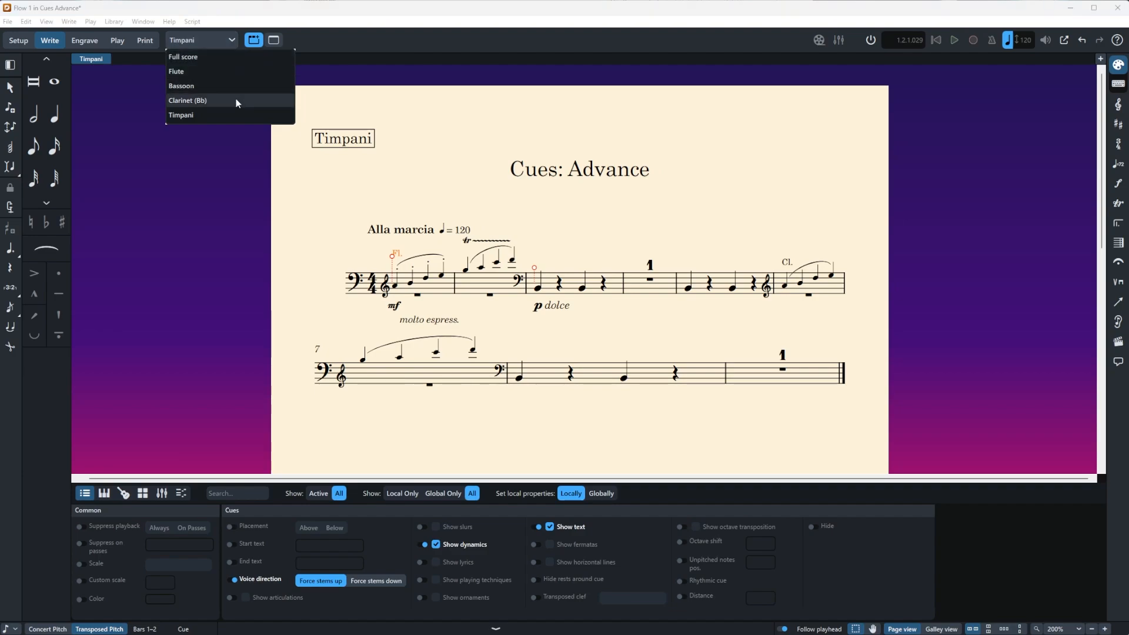
key("Escape")
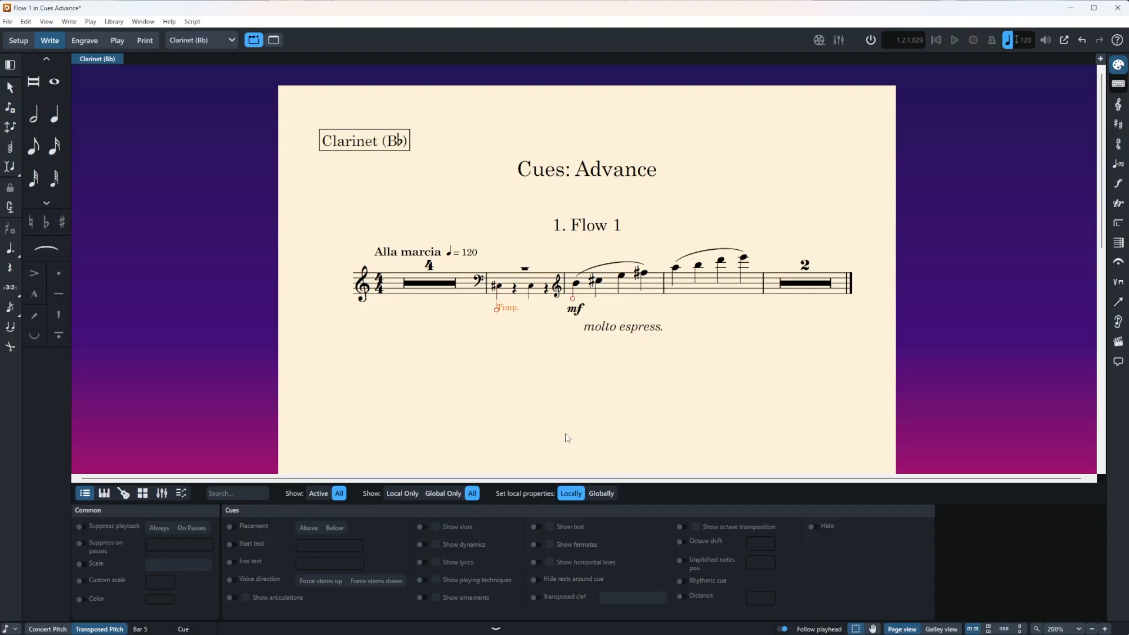
left_click(535, 598)
left_click(617, 599)
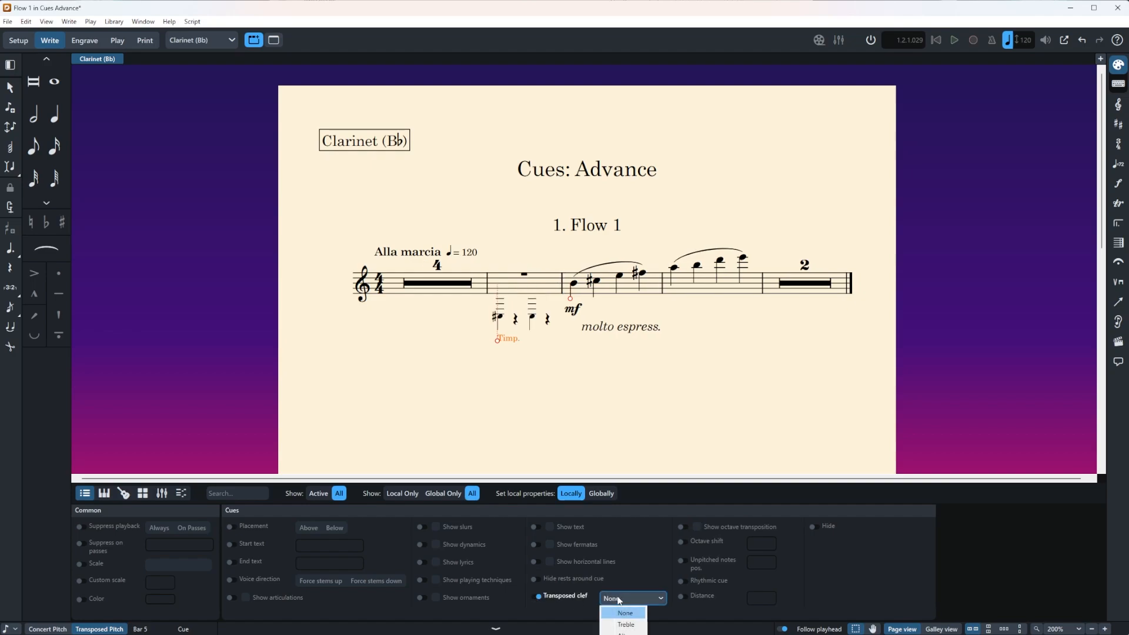
left_click(632, 599)
left_click(538, 598)
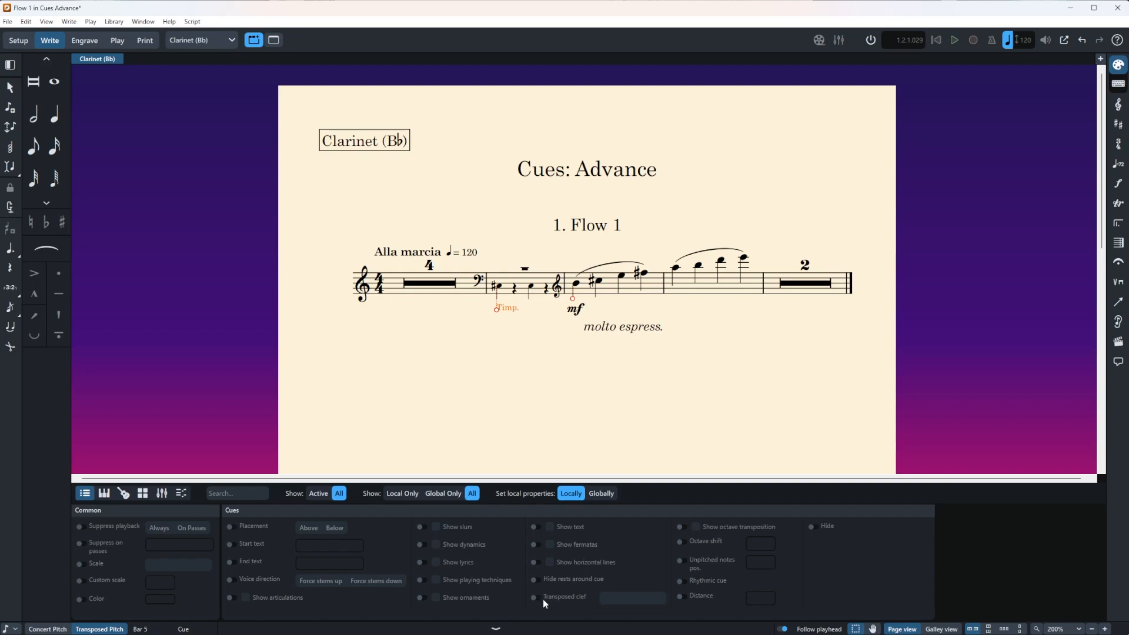
left_click(538, 598)
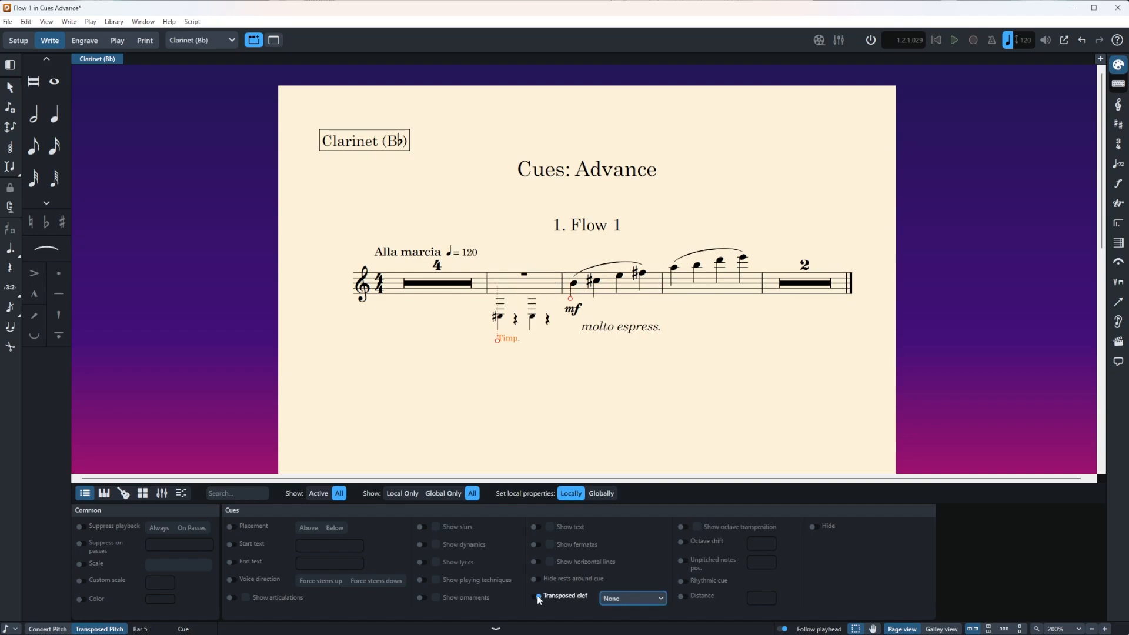
left_click(651, 598)
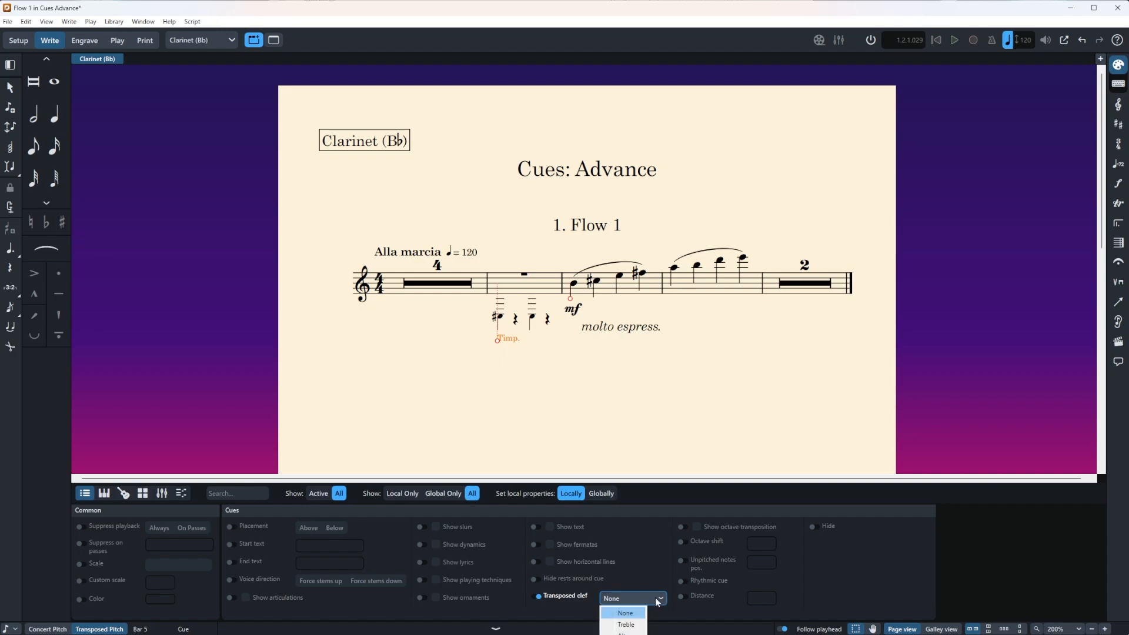
left_click(655, 597)
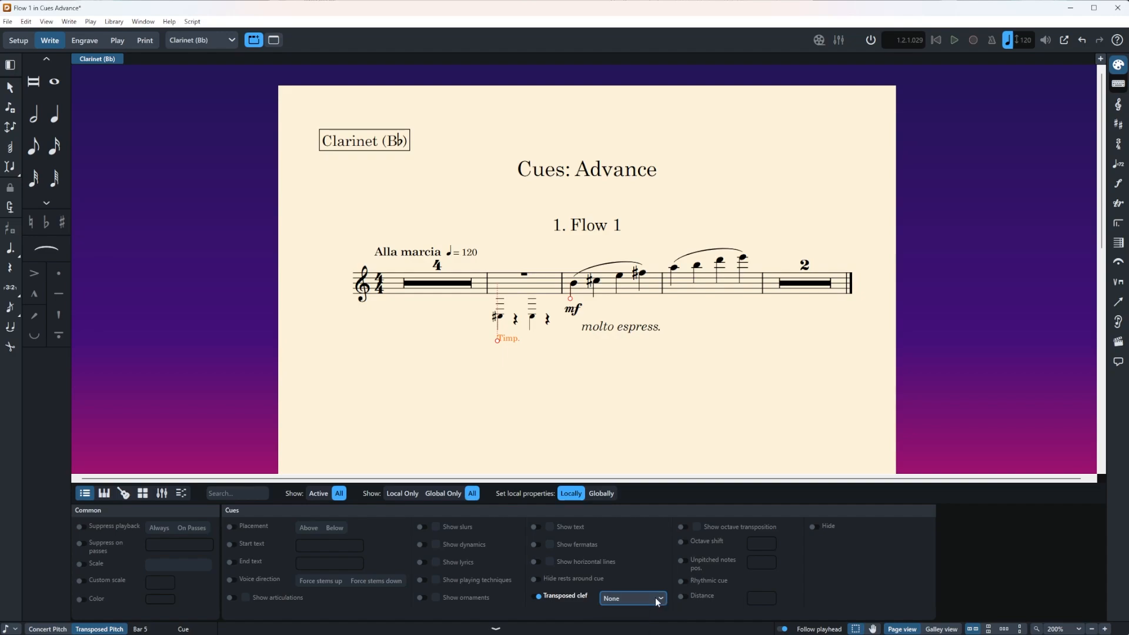
Show the octave transposition of the timpani cue and set its octave shift to 1.
left_click(685, 527)
left_click(686, 541)
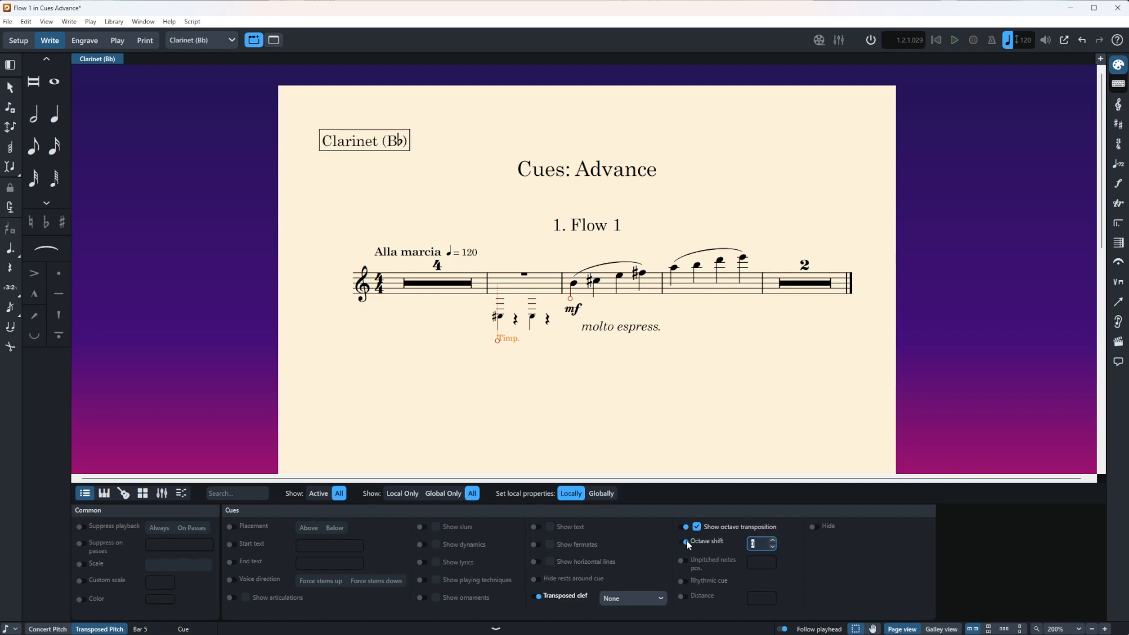
left_click(773, 540)
Compare the timpani cue at concert and transposed pitch, and toggle its octave transposition label off and on.
left_click(34, 631)
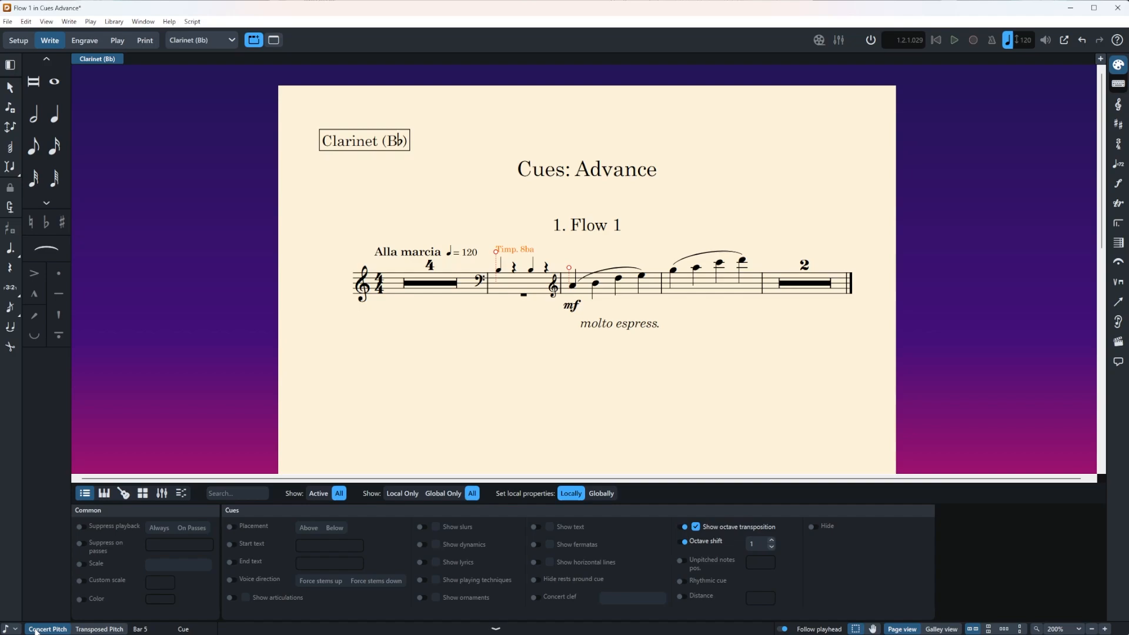
left_click(100, 629)
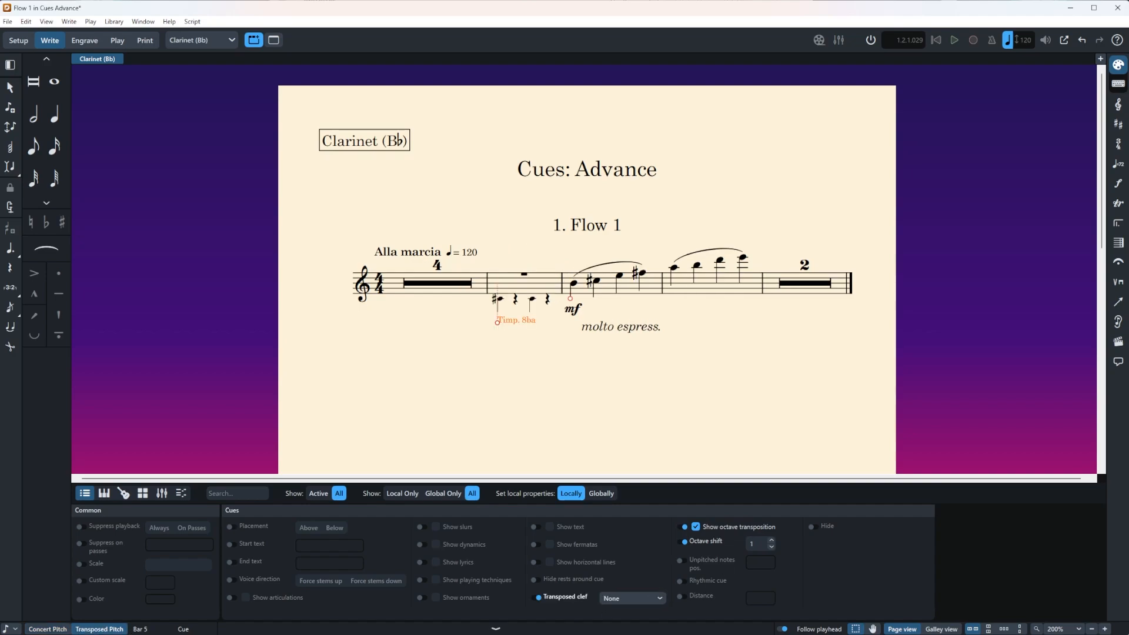
left_click(697, 528)
left_click(698, 528)
left_click(698, 528)
left_click(697, 529)
left_click(697, 528)
left_click(697, 528)
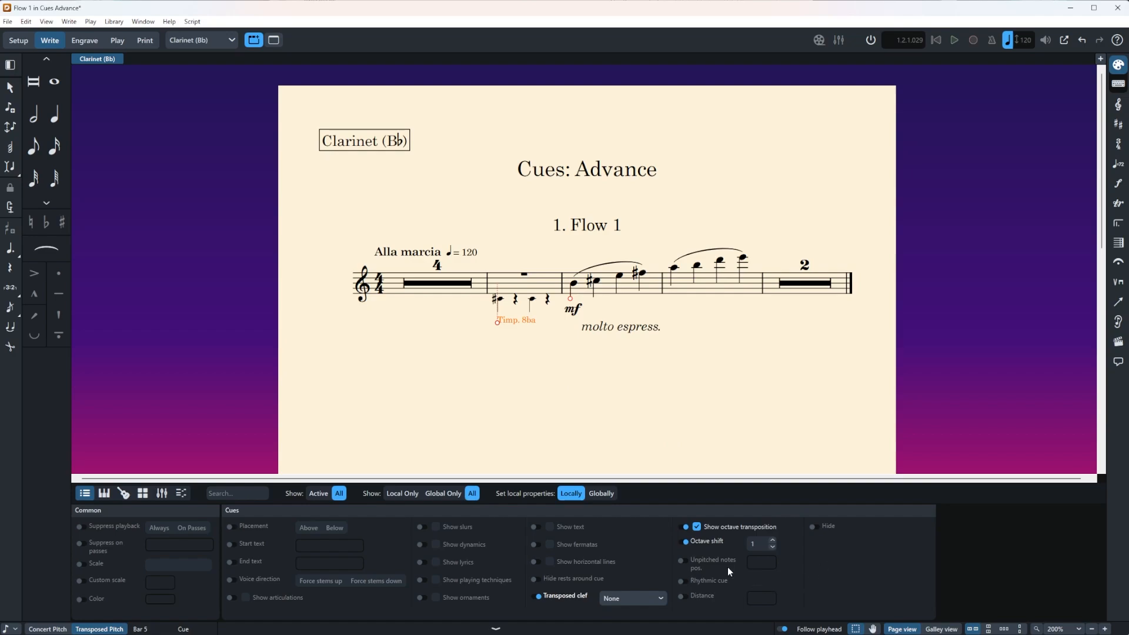
Make the timpani cue rhythmic and adjust its distance from the staff, trying -5 and settling on 1.
left_click(682, 581)
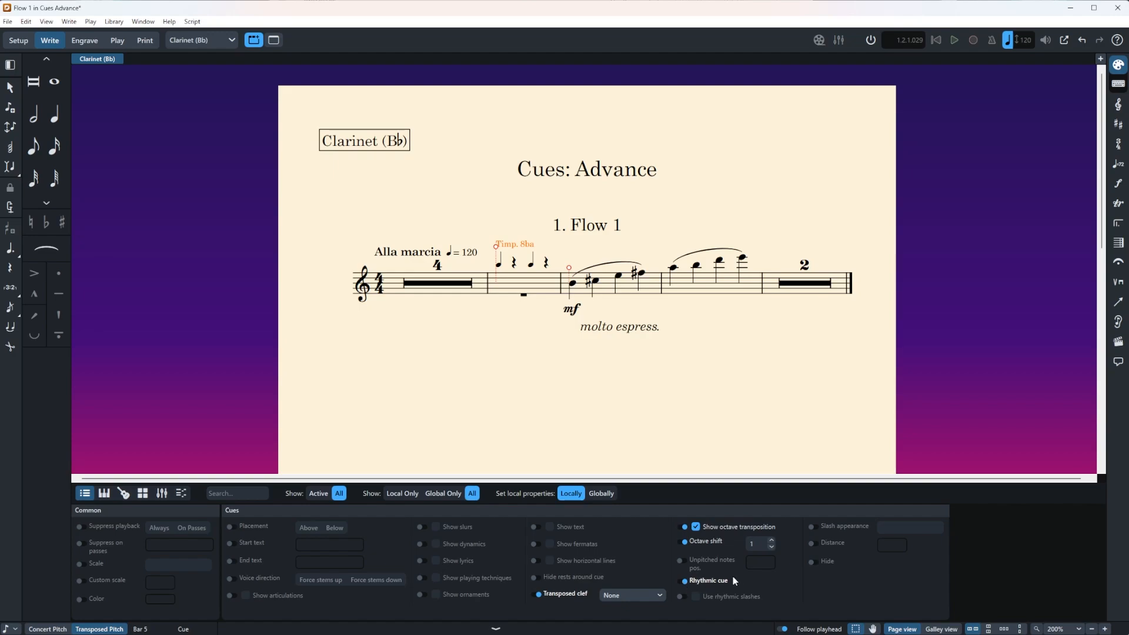
left_click(812, 544)
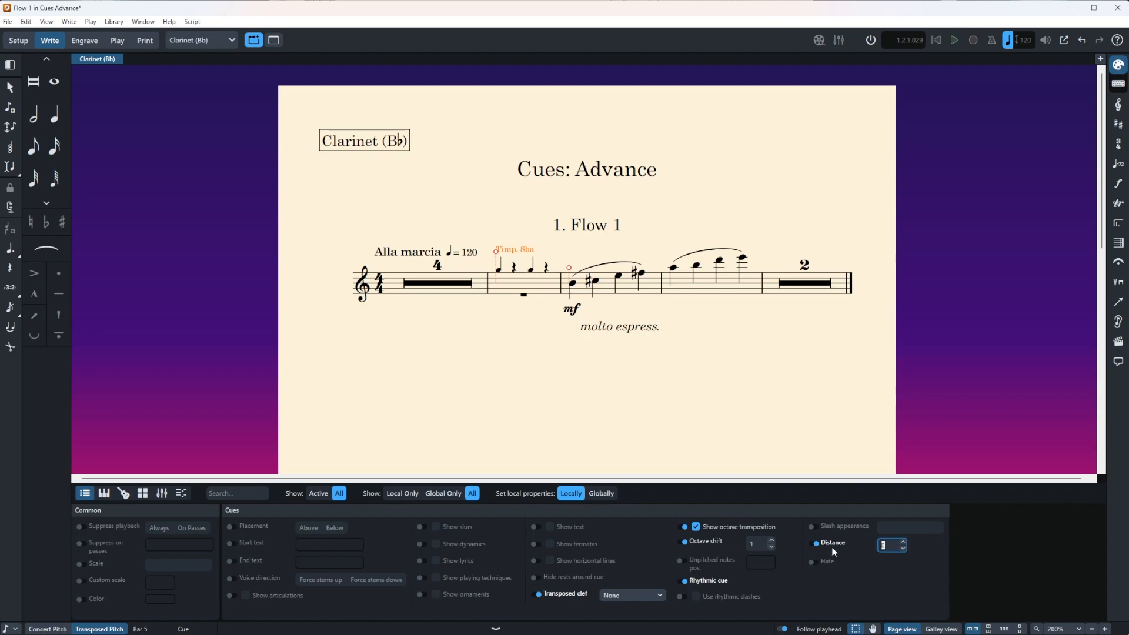
left_click(903, 549)
left_click(903, 549)
left_click(904, 549)
left_click(903, 549)
left_click(903, 548)
left_click(903, 543)
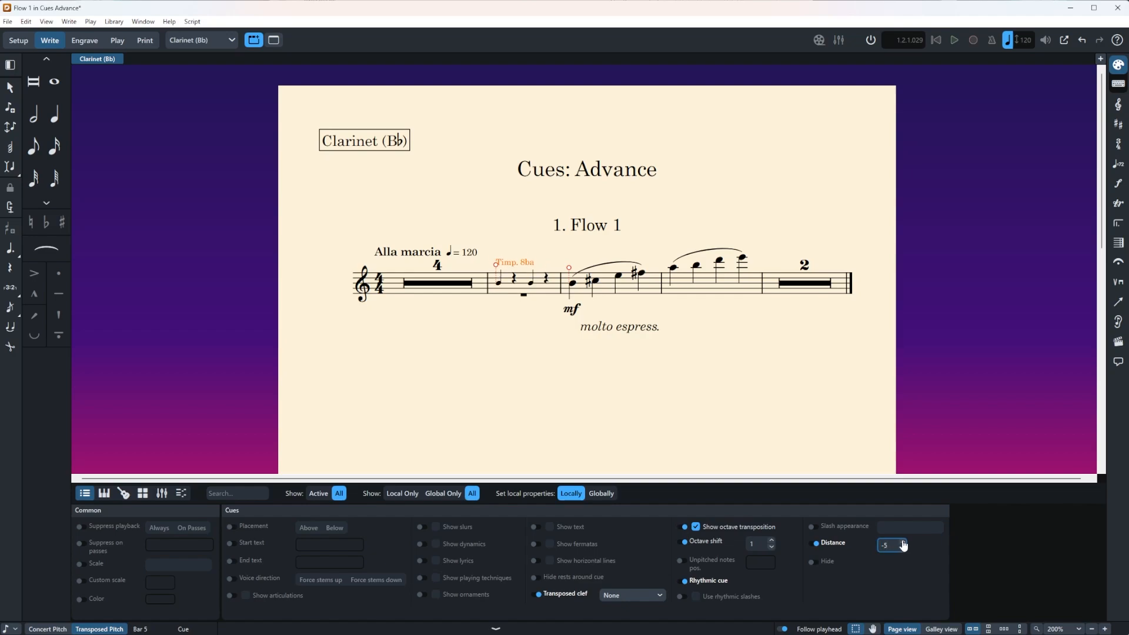
left_click(903, 543)
left_click(903, 543)
left_click(903, 543)
left_click(904, 543)
left_click(903, 543)
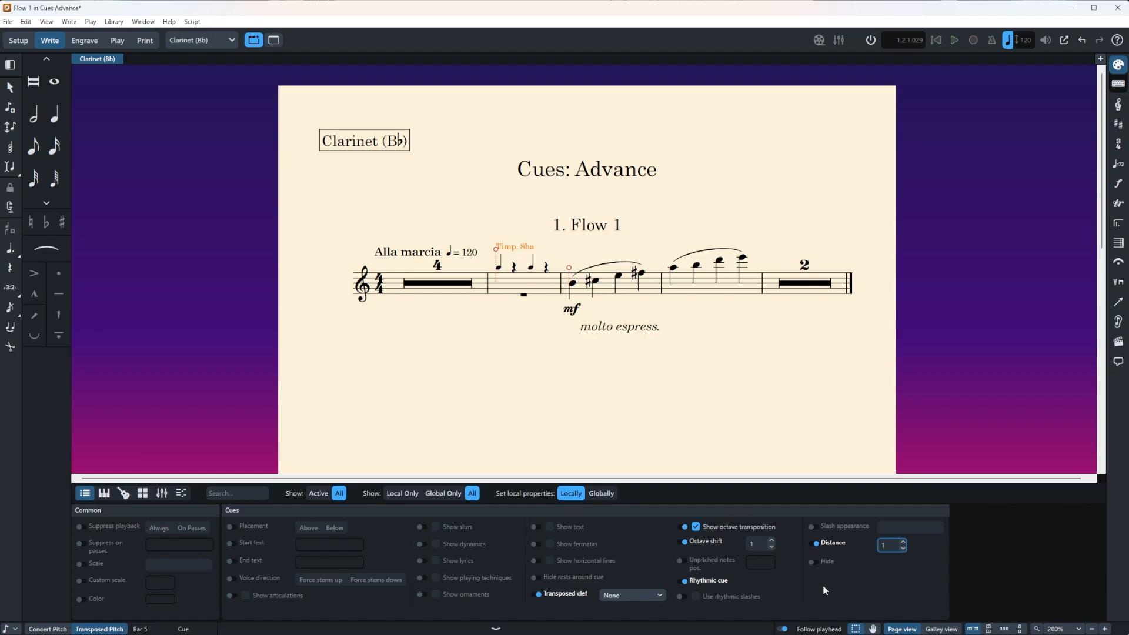
Use rhythmic slashes for the timpani cue, trying the Oversized slash appearance and settling on Standard.
left_click(682, 596)
left_click(695, 596)
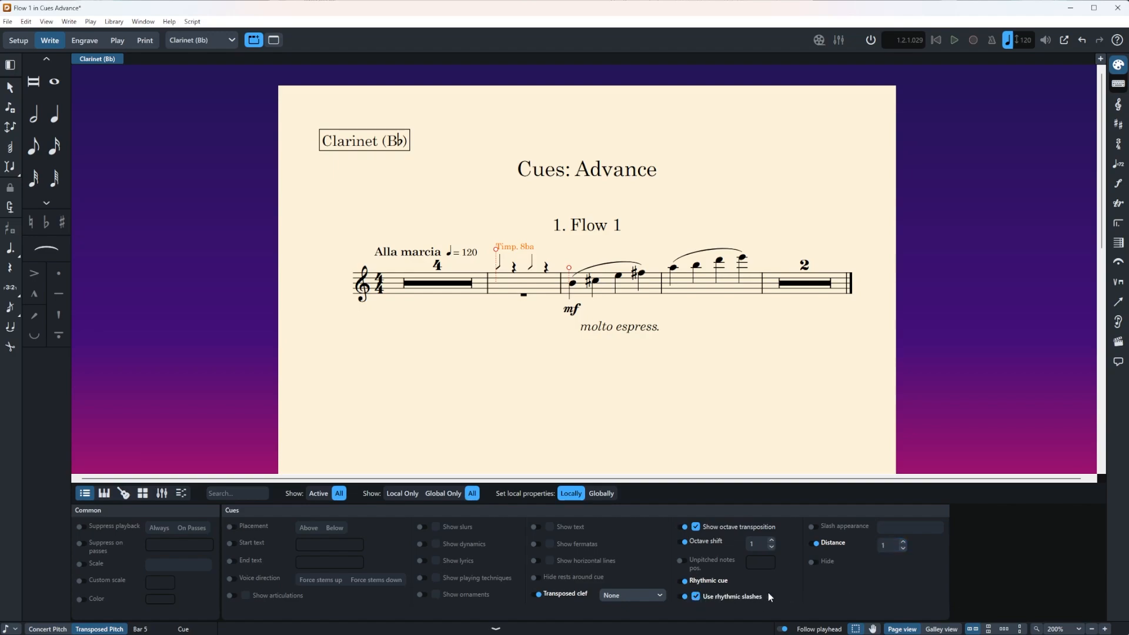
left_click(814, 524)
left_click(909, 528)
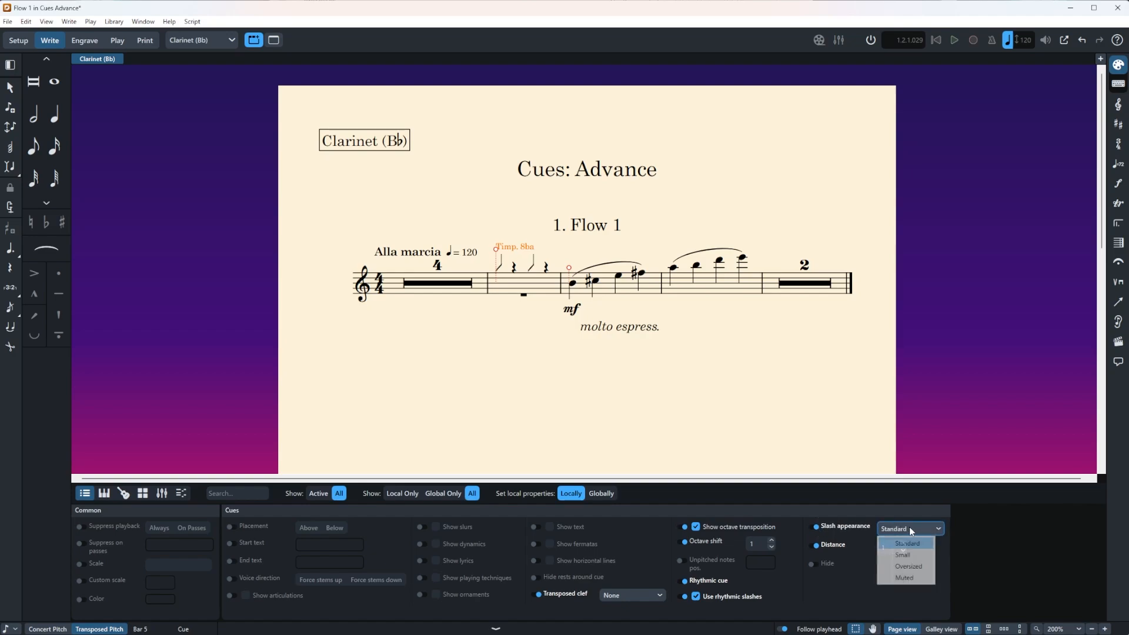
left_click(921, 565)
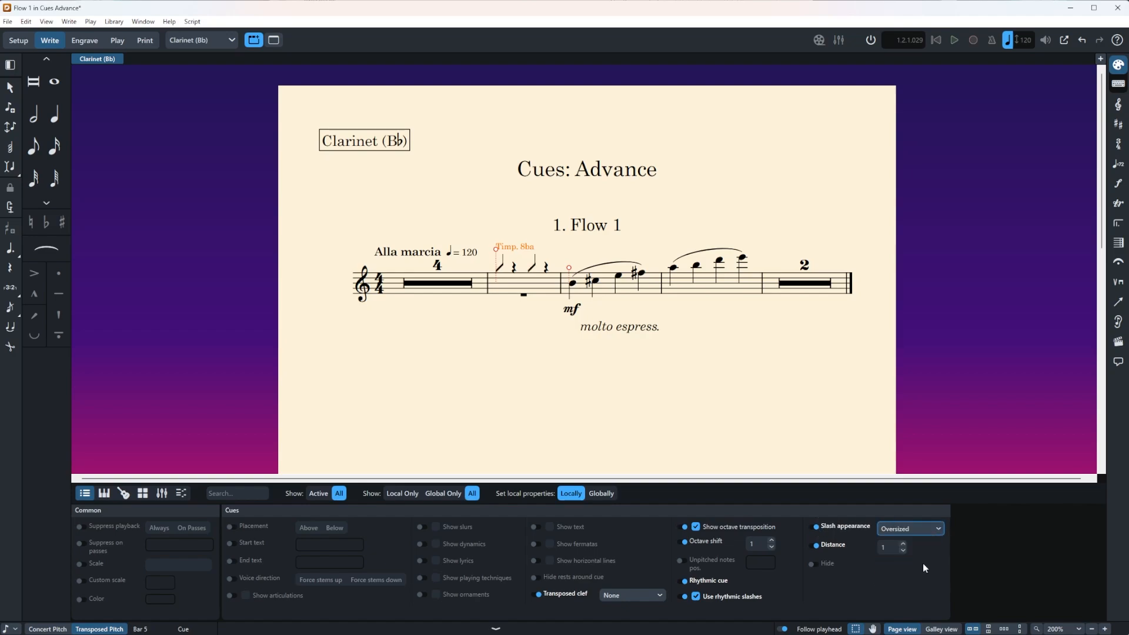
left_click(922, 529)
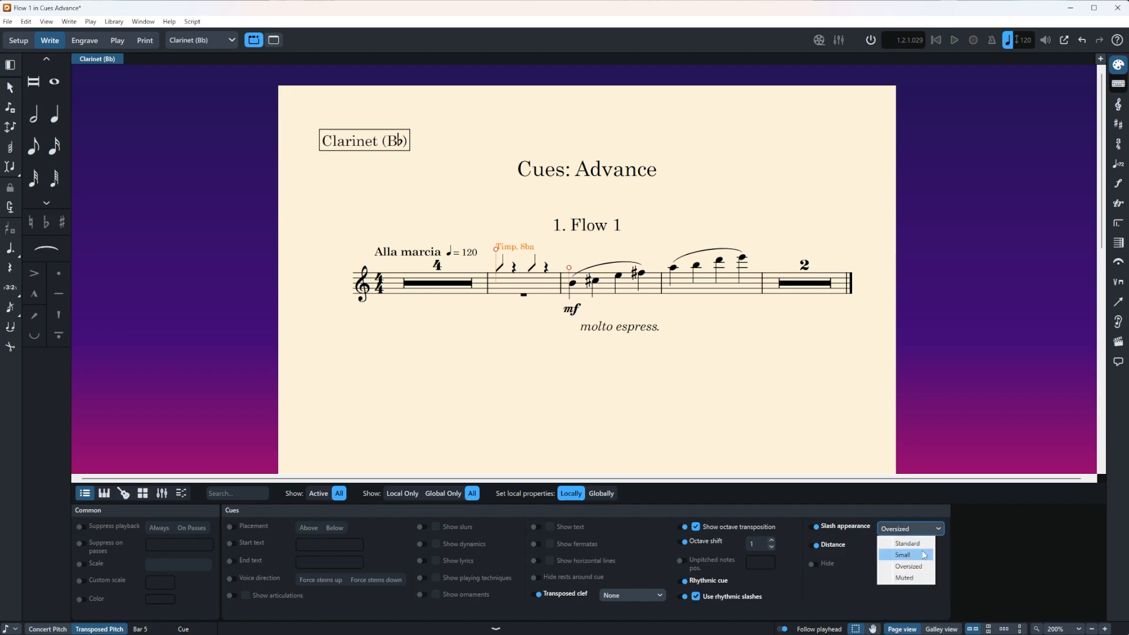
left_click(918, 544)
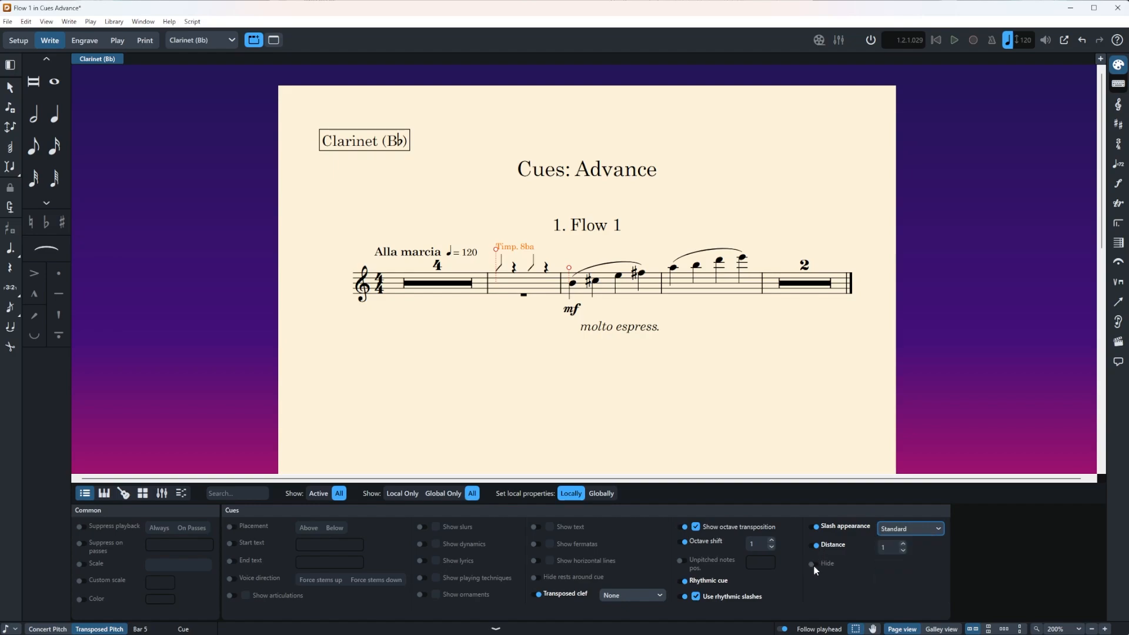
Try hiding the timpani cue and open the Engraving Options.
left_click(814, 565)
key("ctrl+shift+e")
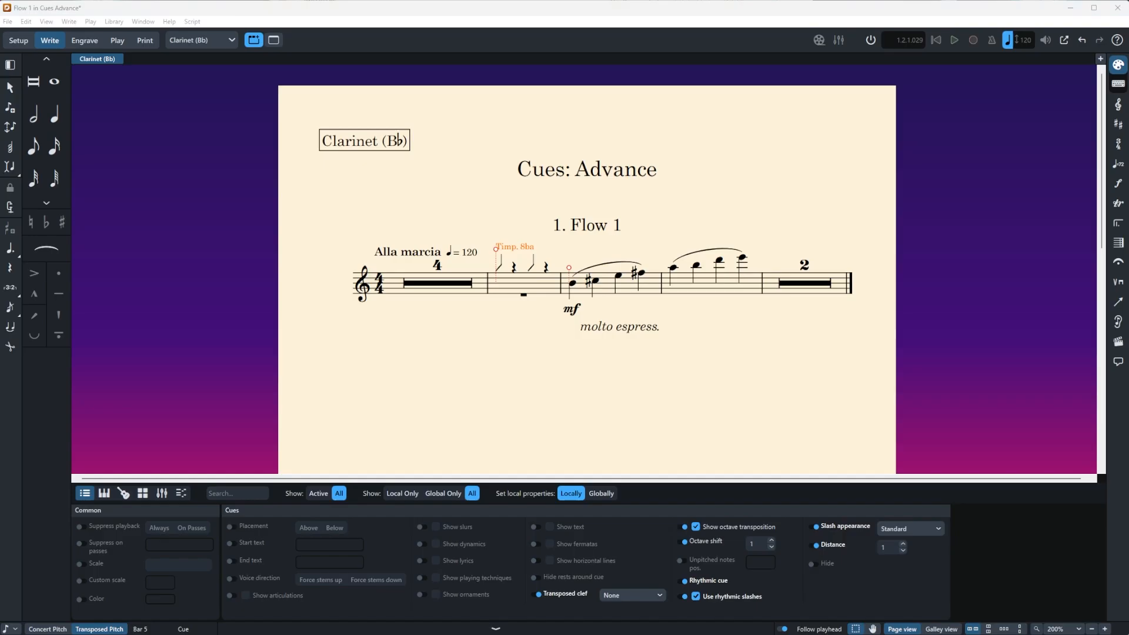